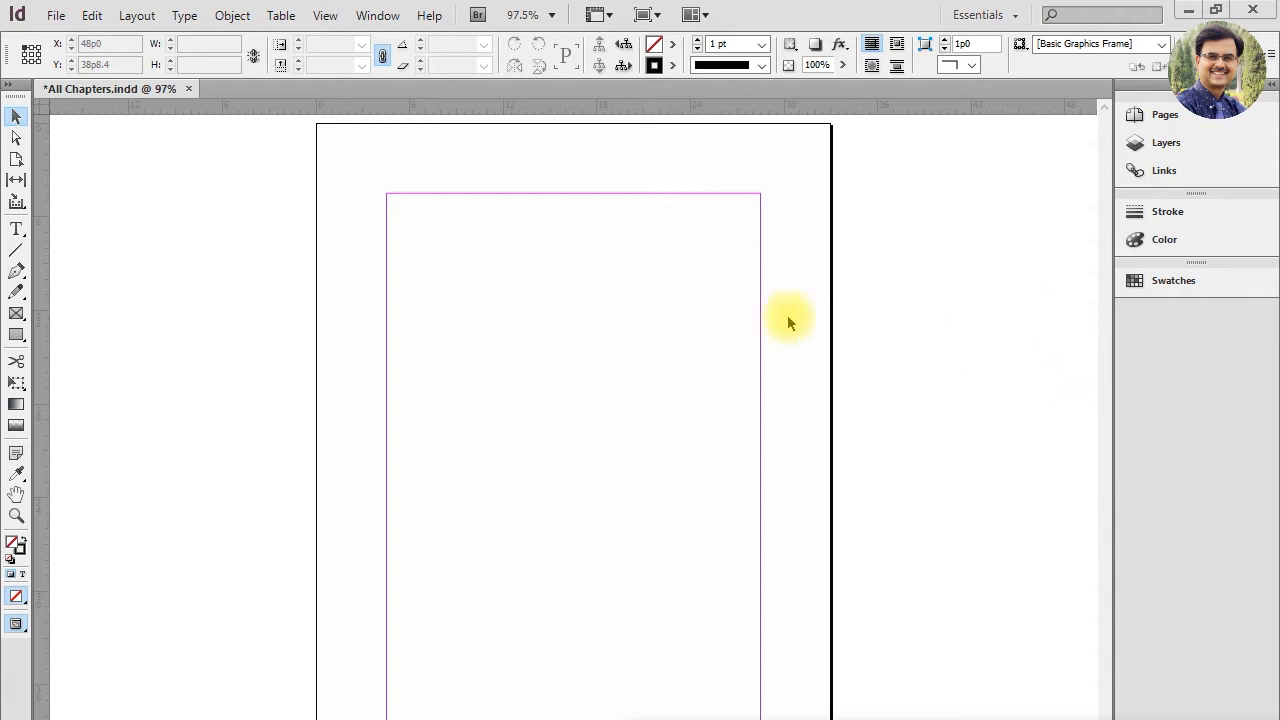
Step: Draw a text frame about 24p0 wide and 19p1 high at the page's upper margin and place the text cursor in it
{"action": "left_click", "coordinate": [16, 229]}
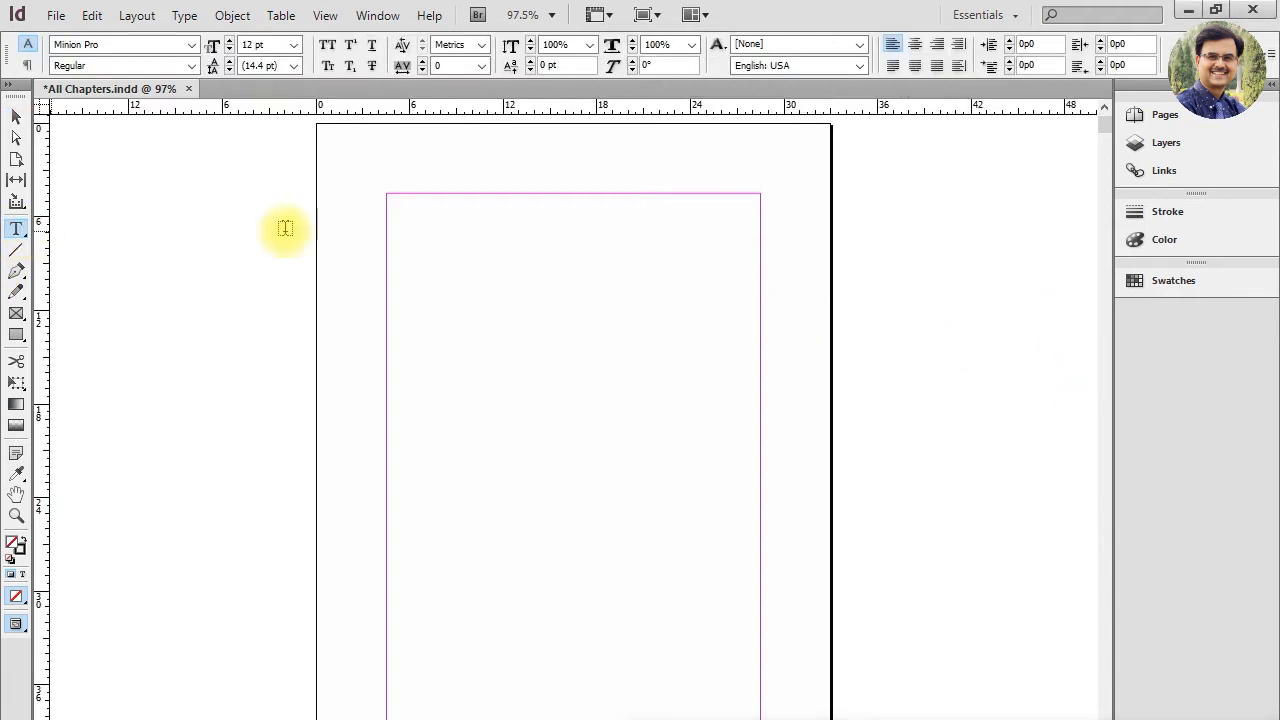
{"action": "left_click_drag", "start_coordinate": [387, 197], "coordinate": [766, 490]}
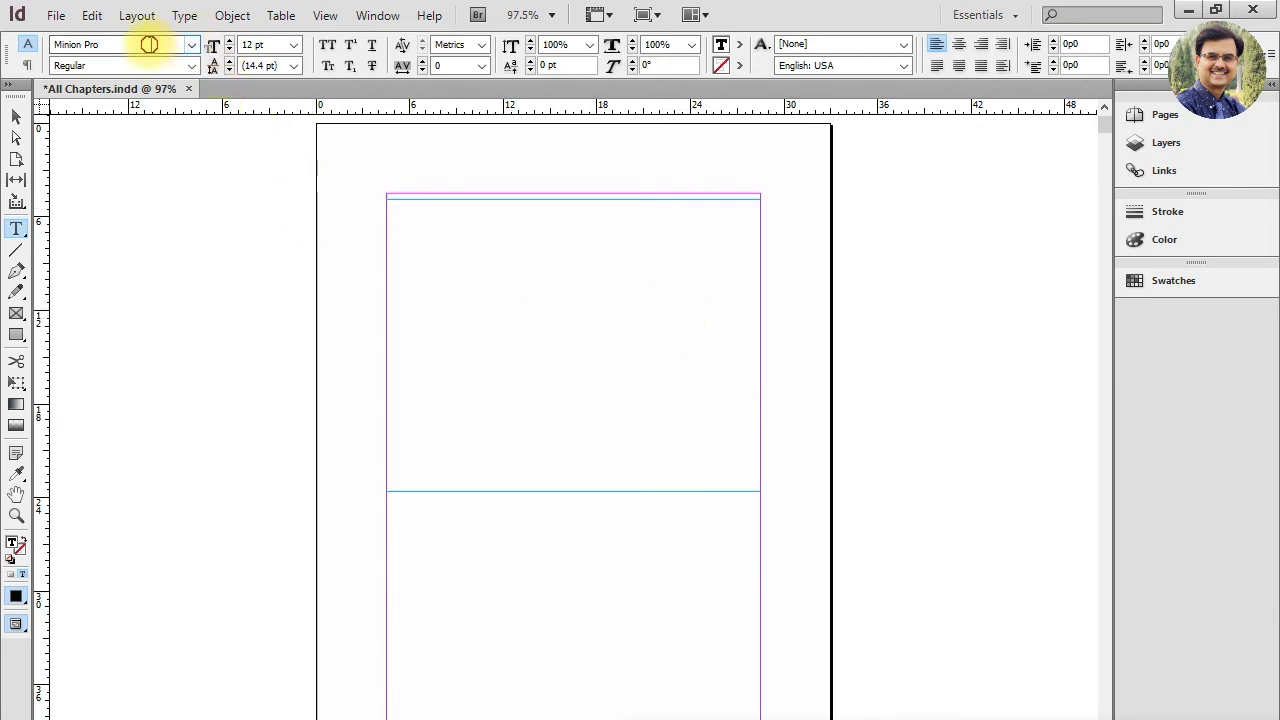
{"action": "key", "text": "Escape"}
{"action": "left_click", "coordinate": [543, 253]}
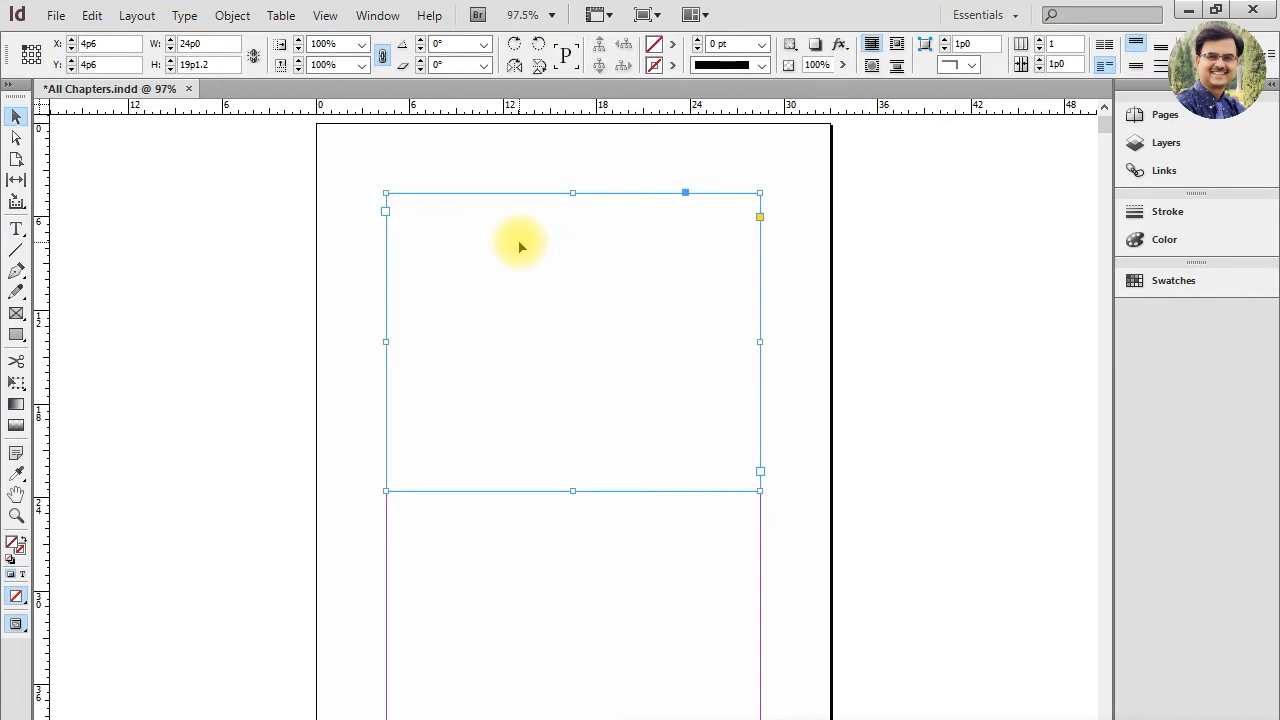
{"action": "double_click", "coordinate": [464, 221]}
{"action": "left_click", "coordinate": [540, 250]}
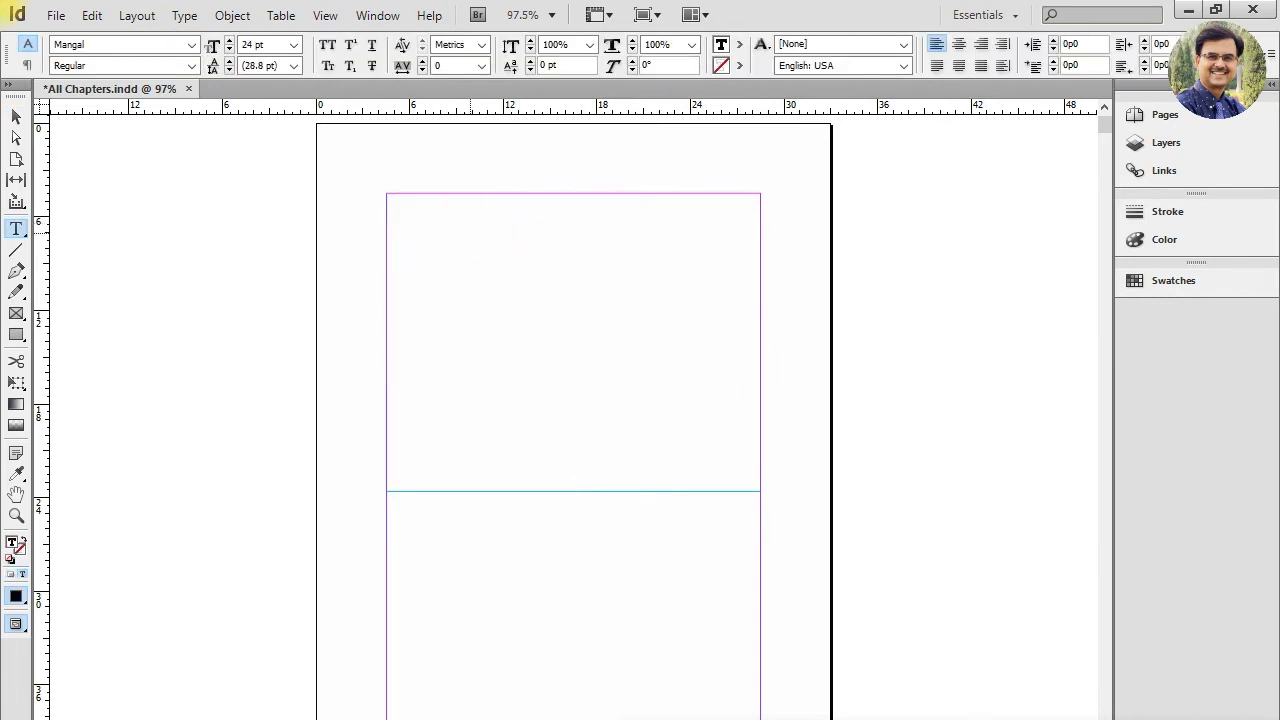
Step: Enter three lines of Hindi sample text in the frame: the presenter's full name, ऐश्वर्य राय and इन्दिरा गांधी
{"action": "type", "text": "बालेन्दु शर्मा दाधीच"}
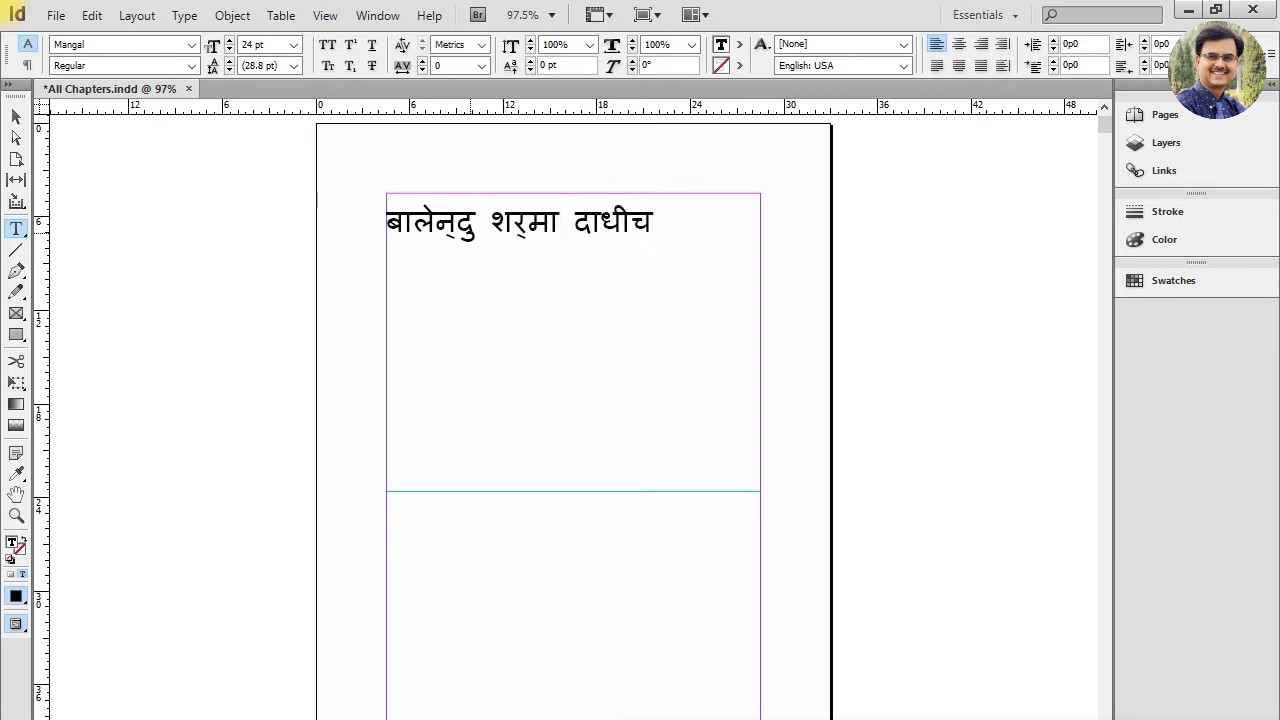
{"action": "key", "text": "Return"}
{"action": "type", "text": "ऐश्वर्य राय"}
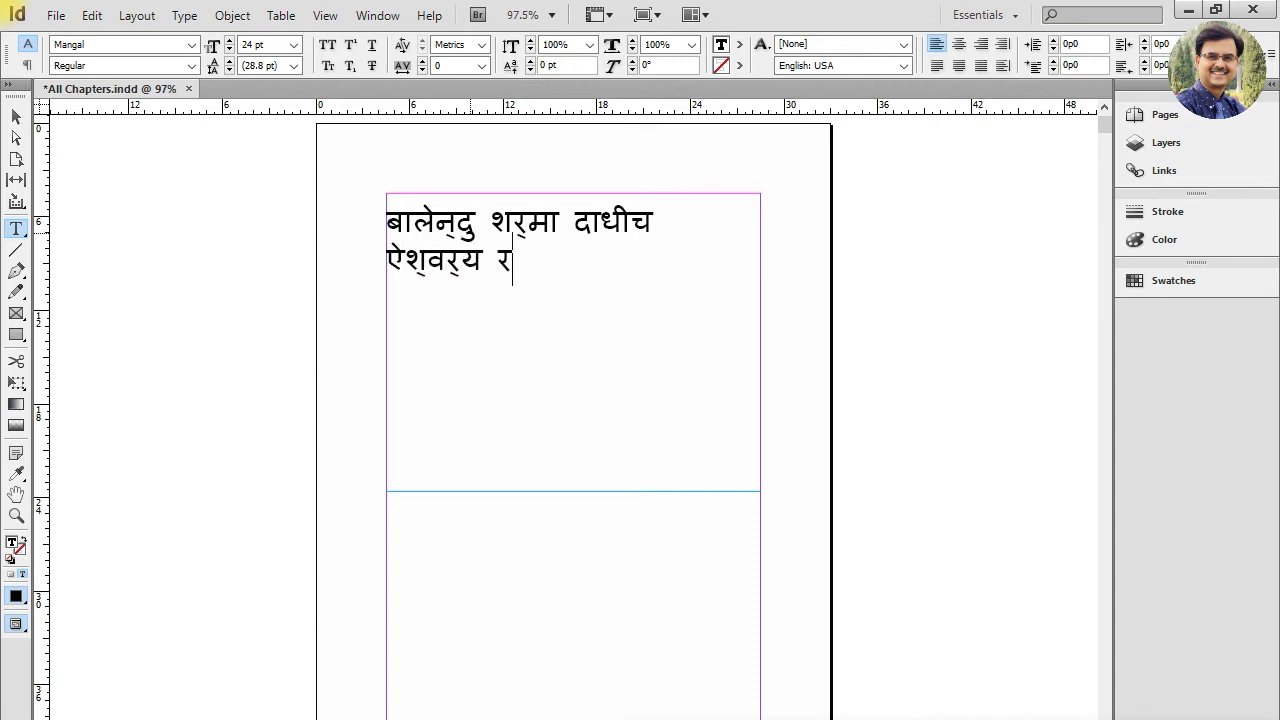
{"action": "key", "text": "Return"}
{"action": "type", "text": "इन्दरि गांधी"}
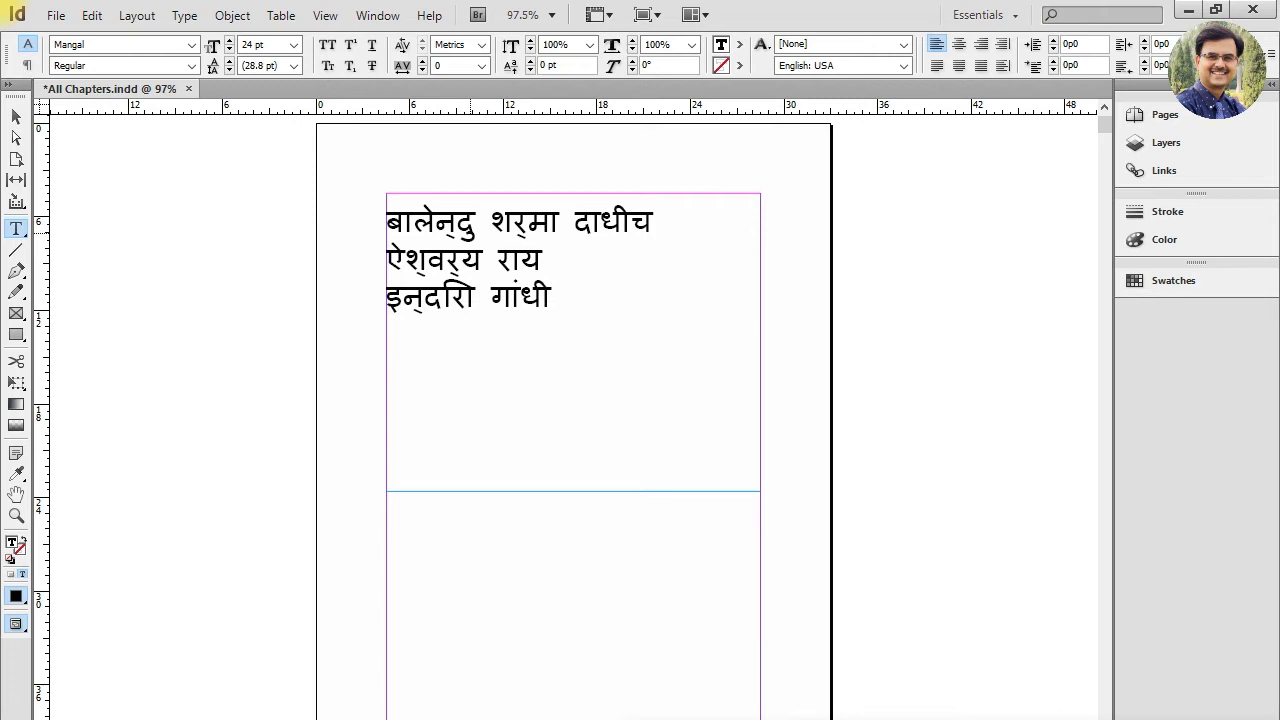
{"action": "key", "text": "ctrl+a"}
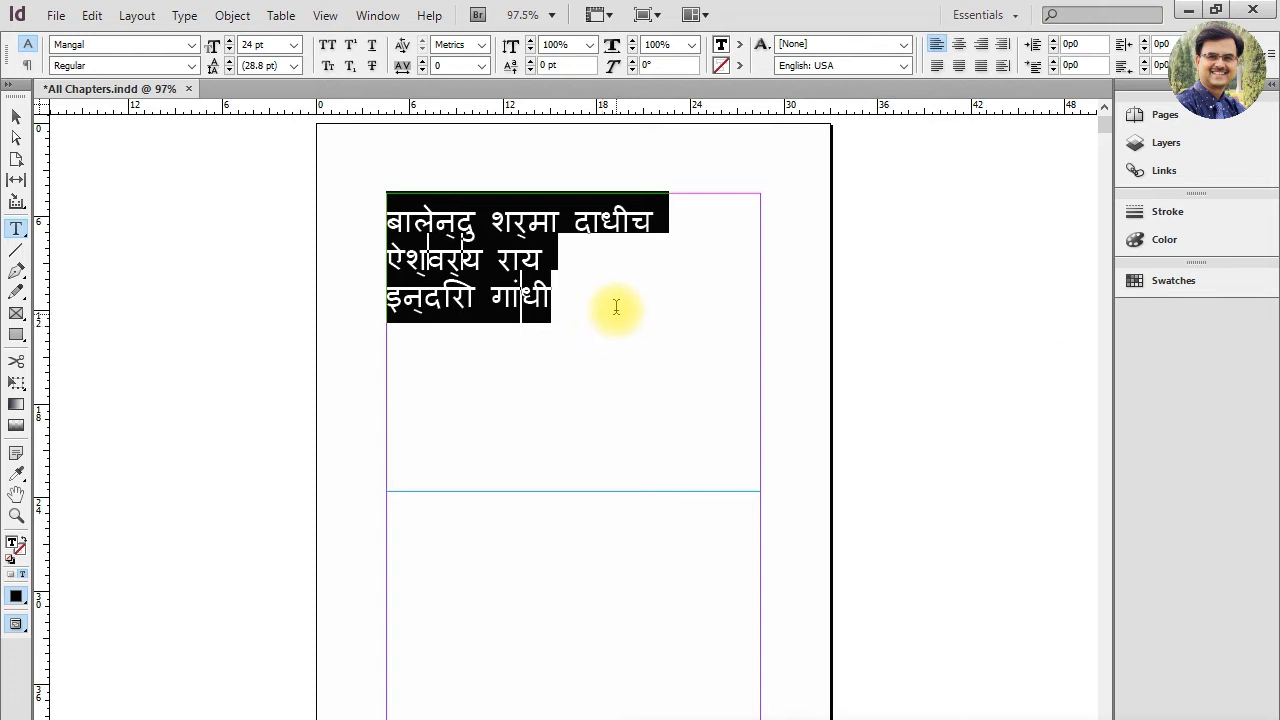
{"action": "left_click", "coordinate": [616, 305]}
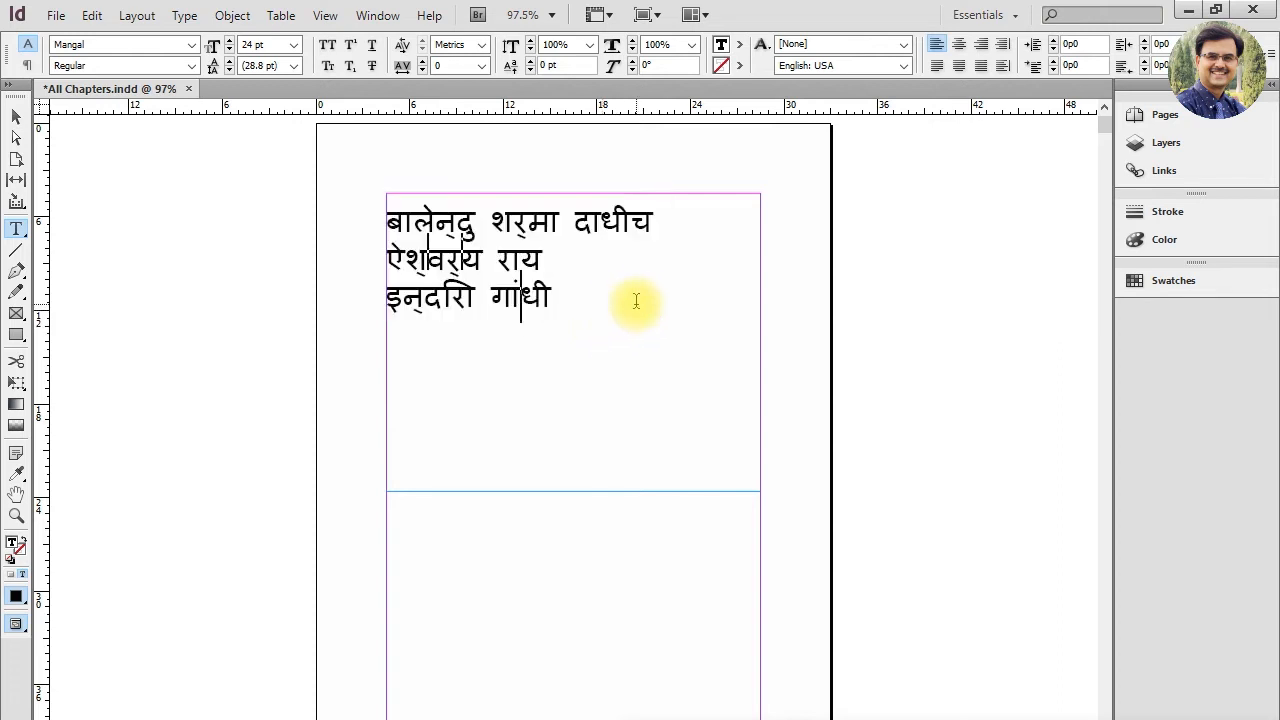
Step: Locate and select the Indic Preferences.js script among the application scripts, and close the script list
{"action": "left_click", "coordinate": [379, 17]}
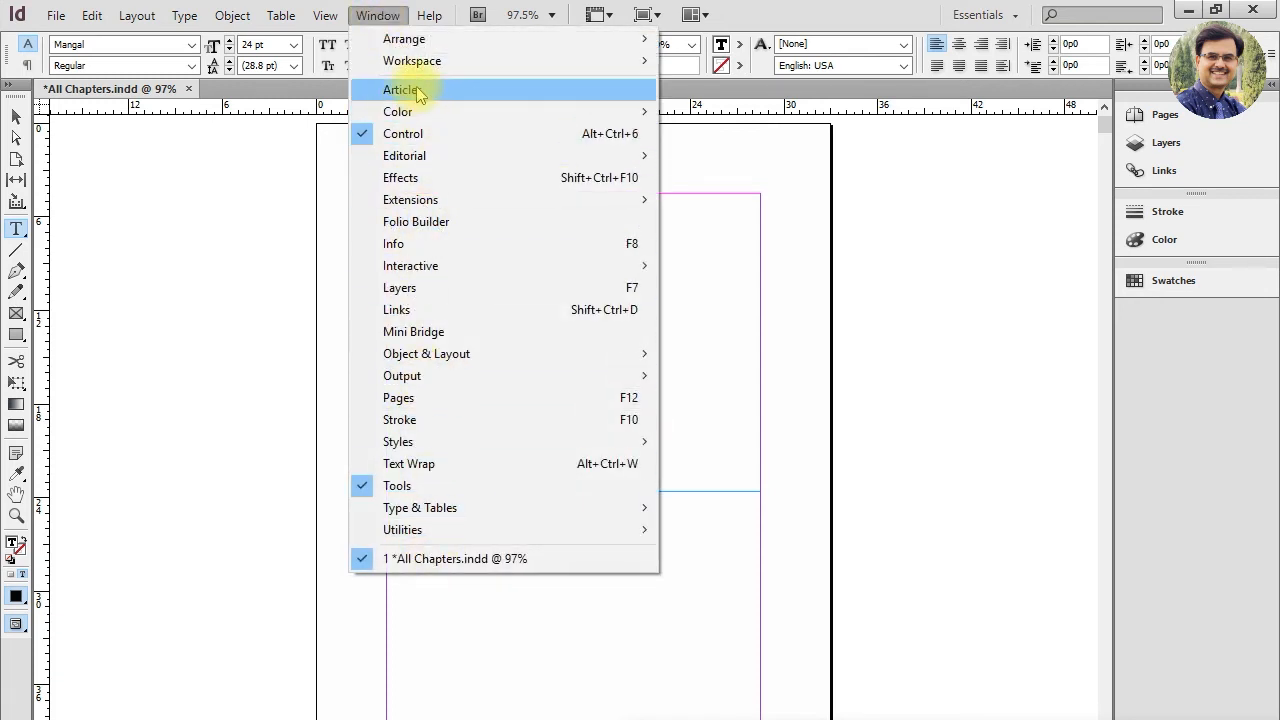
{"action": "mouse_move", "coordinate": [401, 533]}
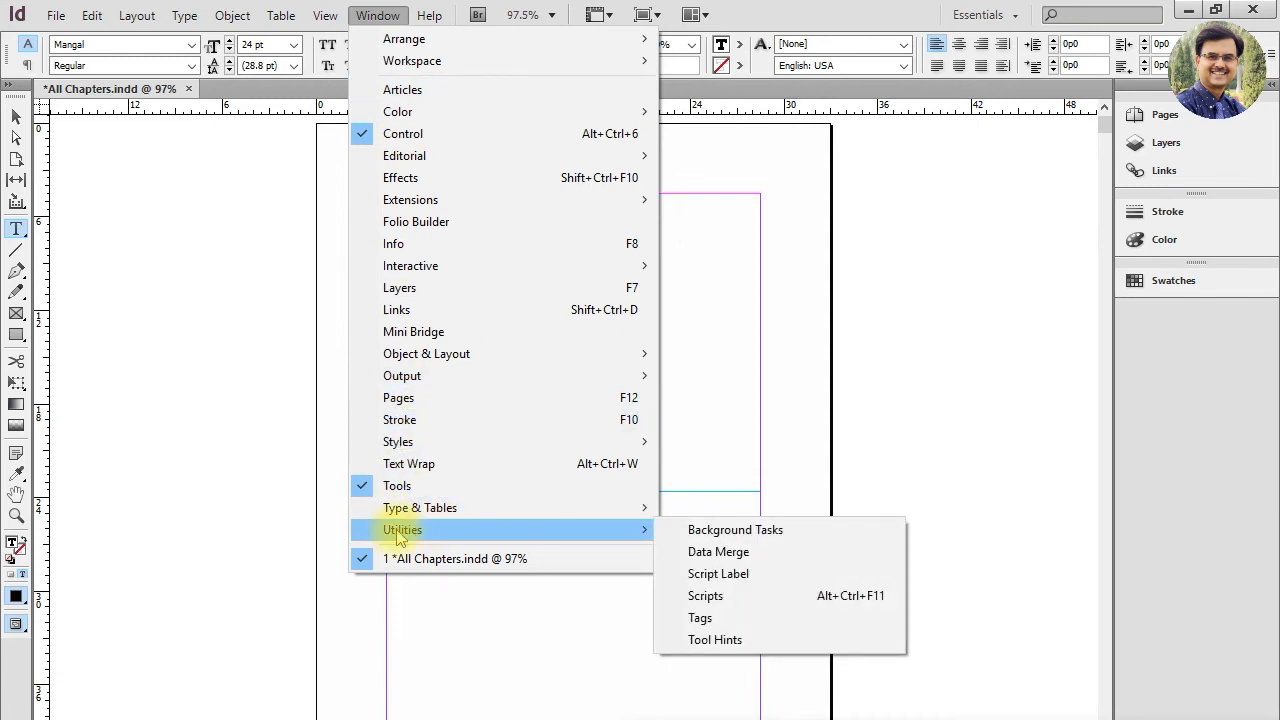
{"action": "left_click", "coordinate": [711, 597]}
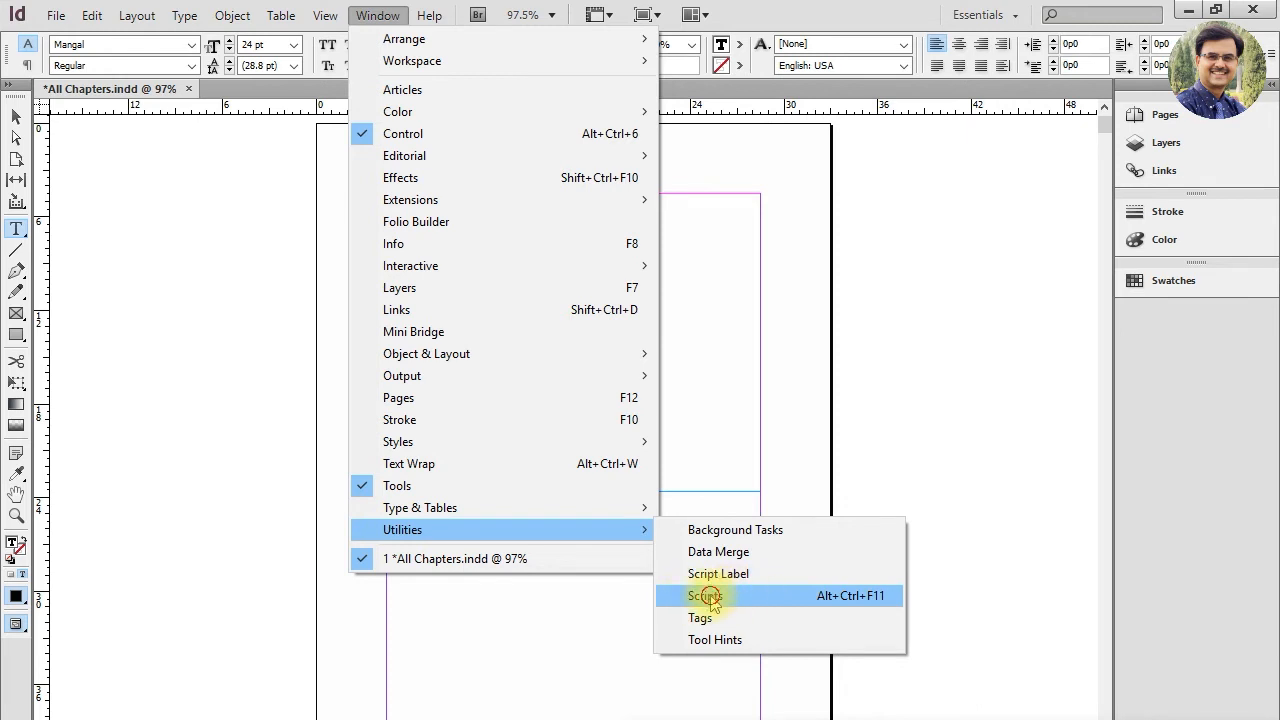
{"action": "left_click_drag", "start_coordinate": [630, 436], "coordinate": [830, 235]}
{"action": "left_click", "coordinate": [744, 268]}
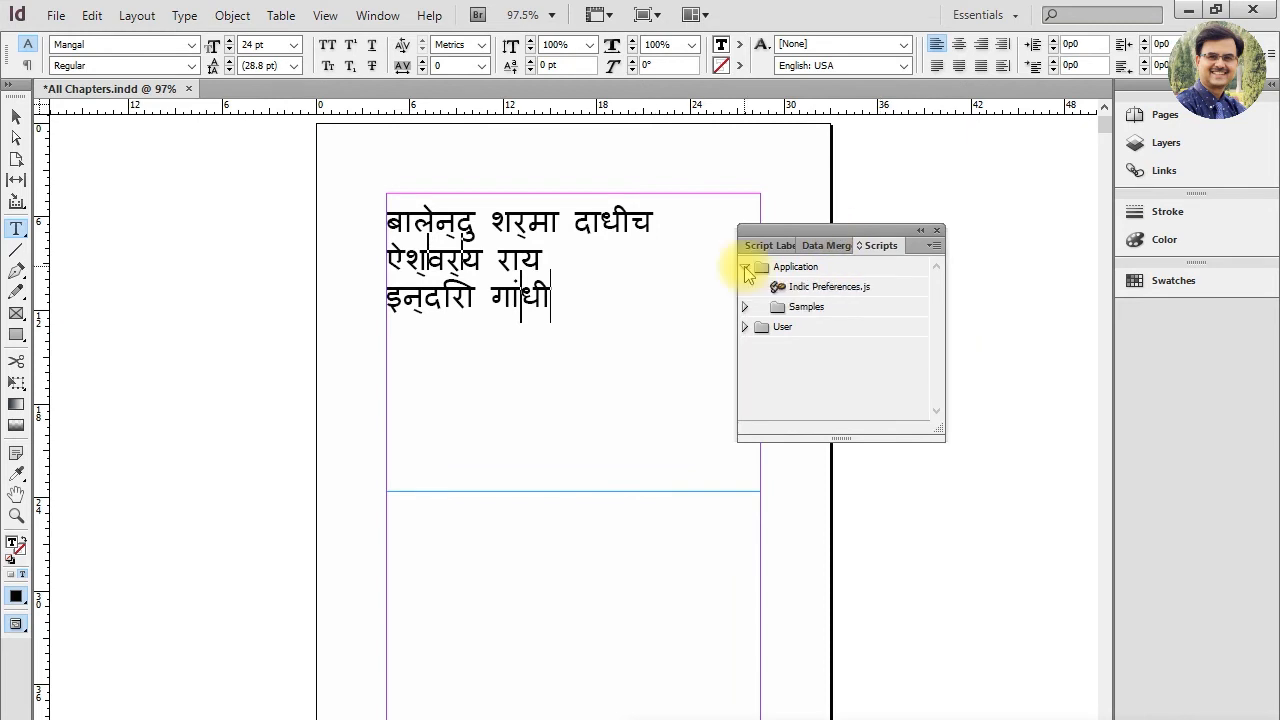
{"action": "left_click", "coordinate": [827, 290]}
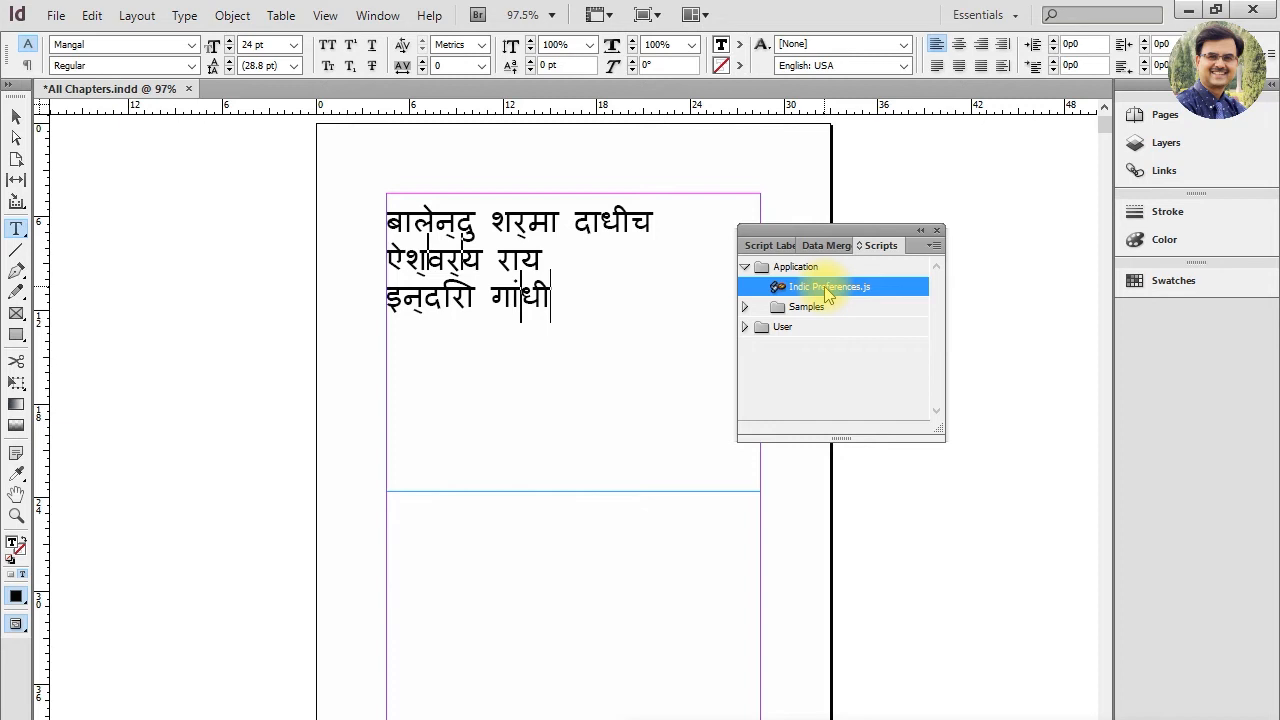
{"action": "left_click", "coordinate": [937, 231]}
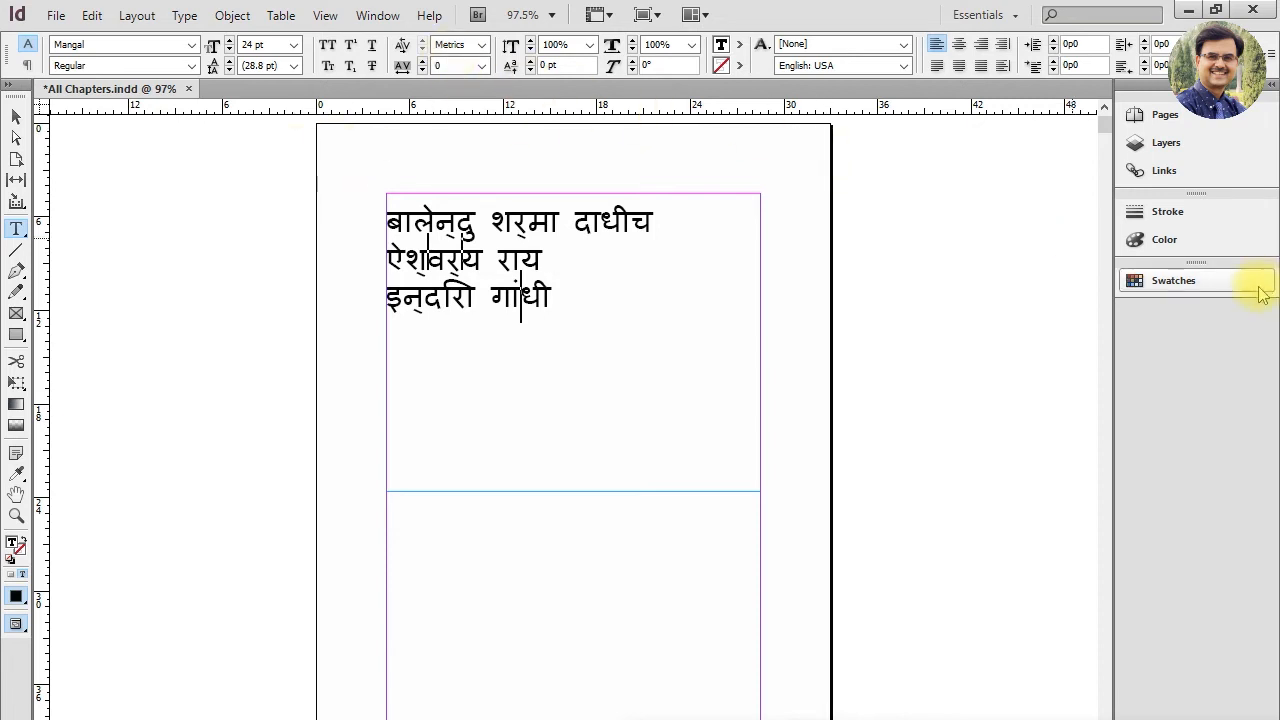
Step: Show the paragraph styles beside the page and create a new paragraph style
{"action": "left_click", "coordinate": [378, 16]}
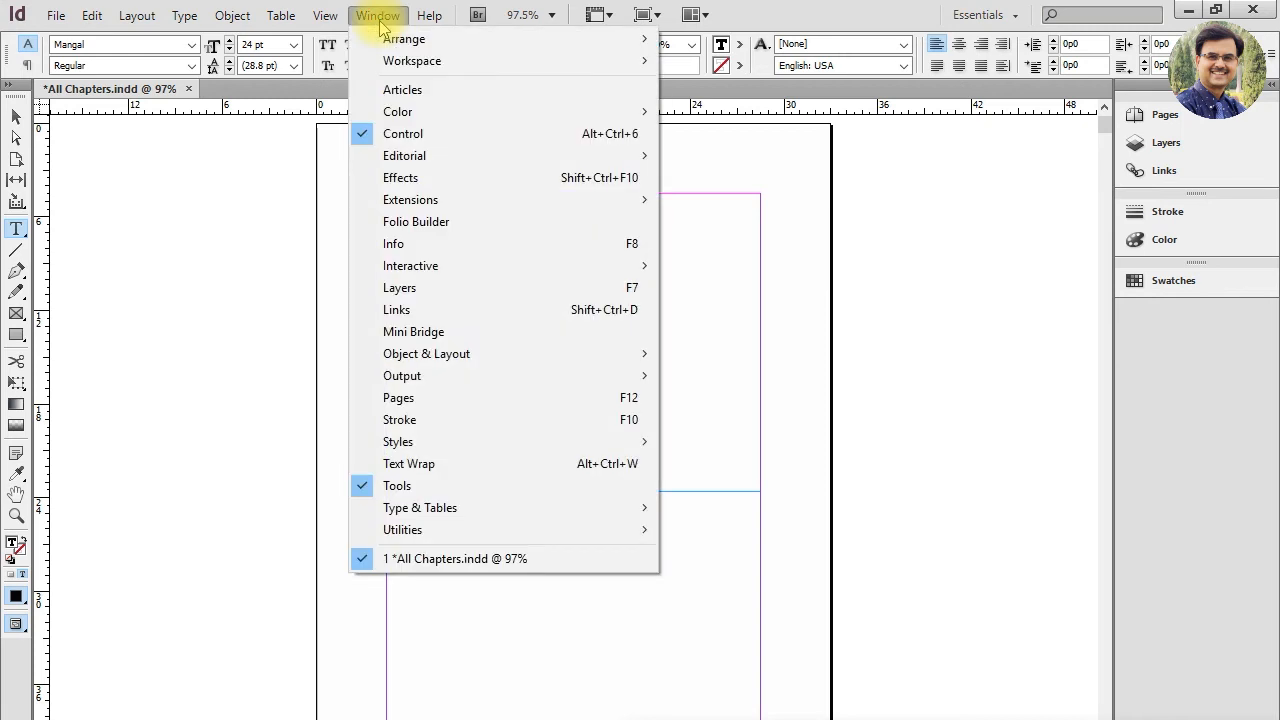
{"action": "mouse_move", "coordinate": [408, 447]}
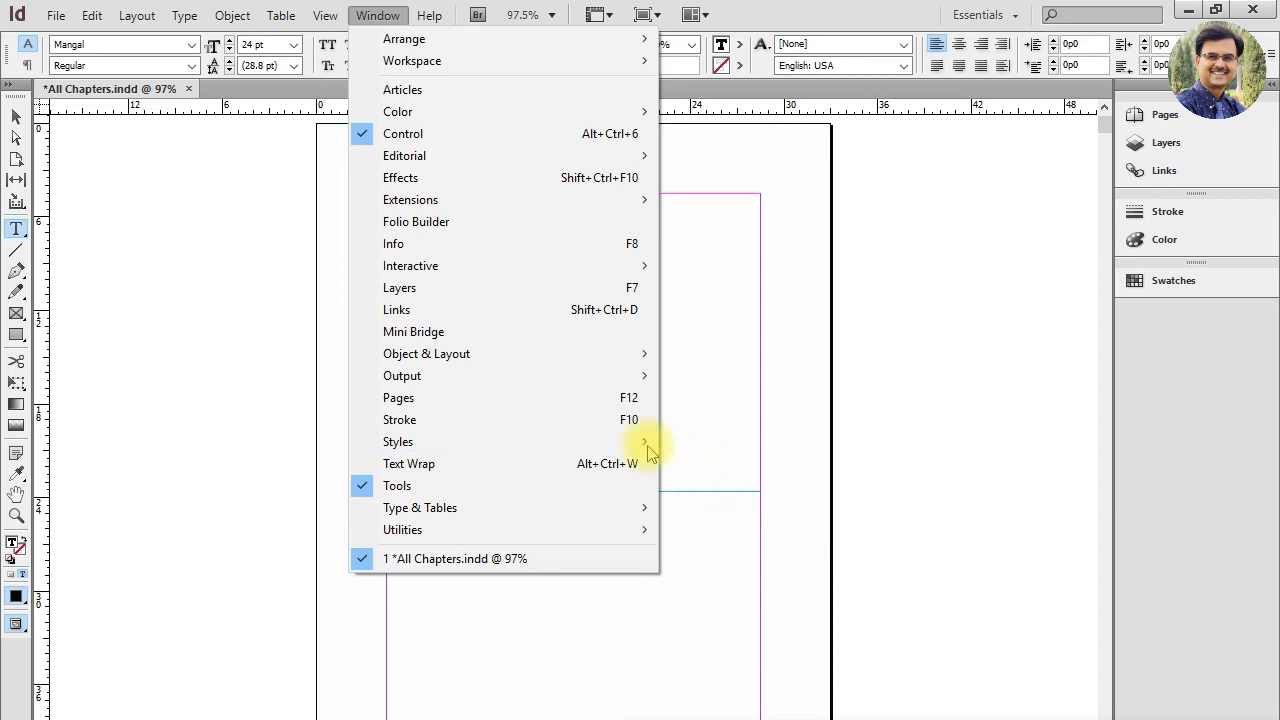
{"action": "mouse_move", "coordinate": [642, 441]}
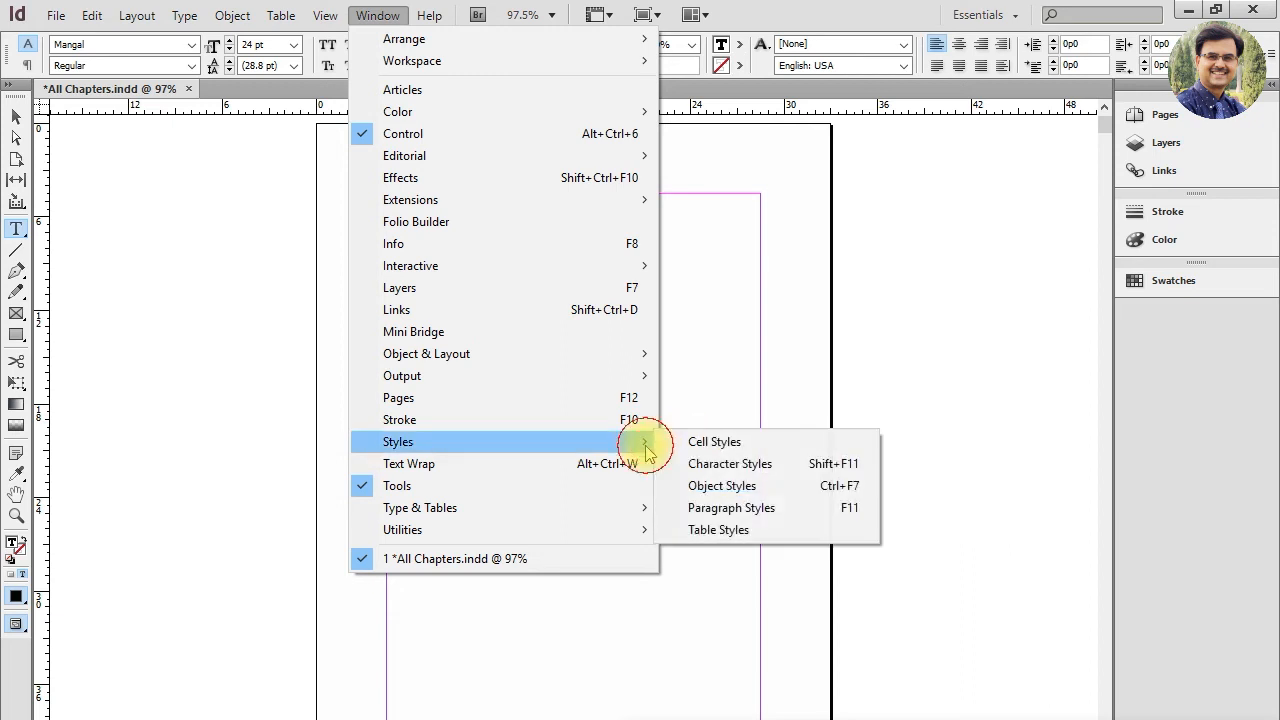
{"action": "left_click", "coordinate": [742, 508]}
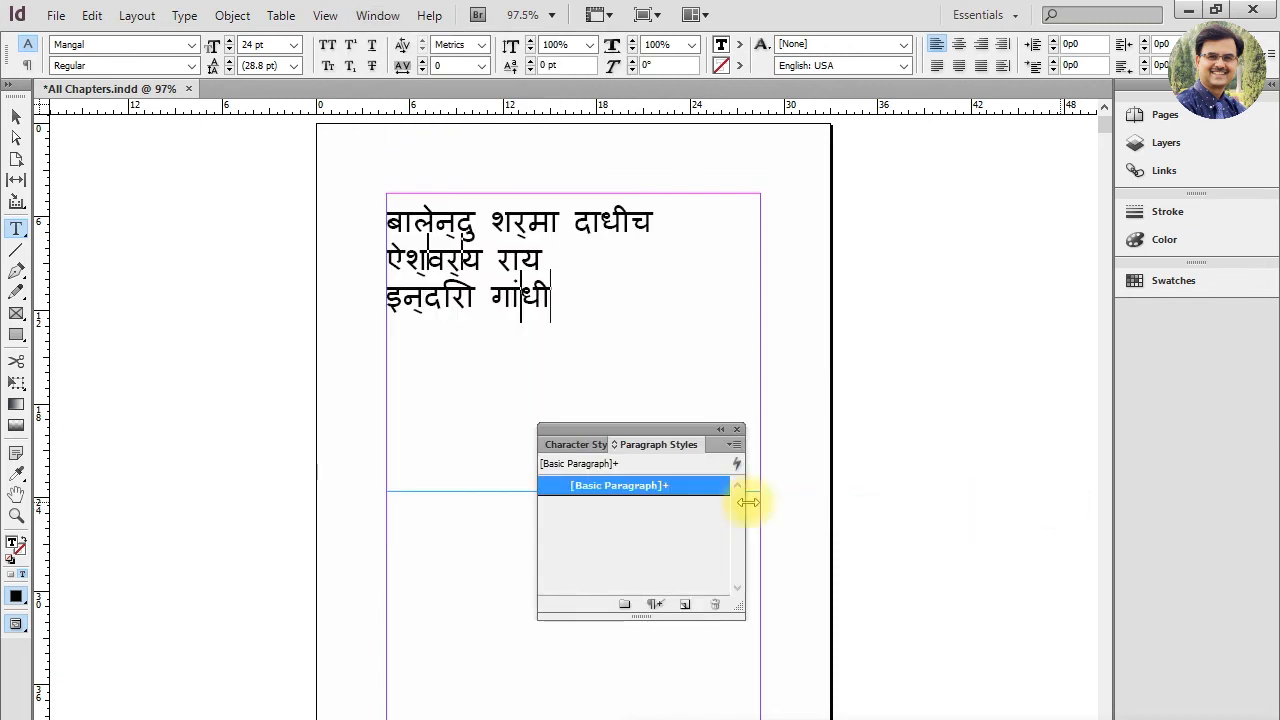
{"action": "left_click_drag", "start_coordinate": [603, 433], "coordinate": [959, 308]}
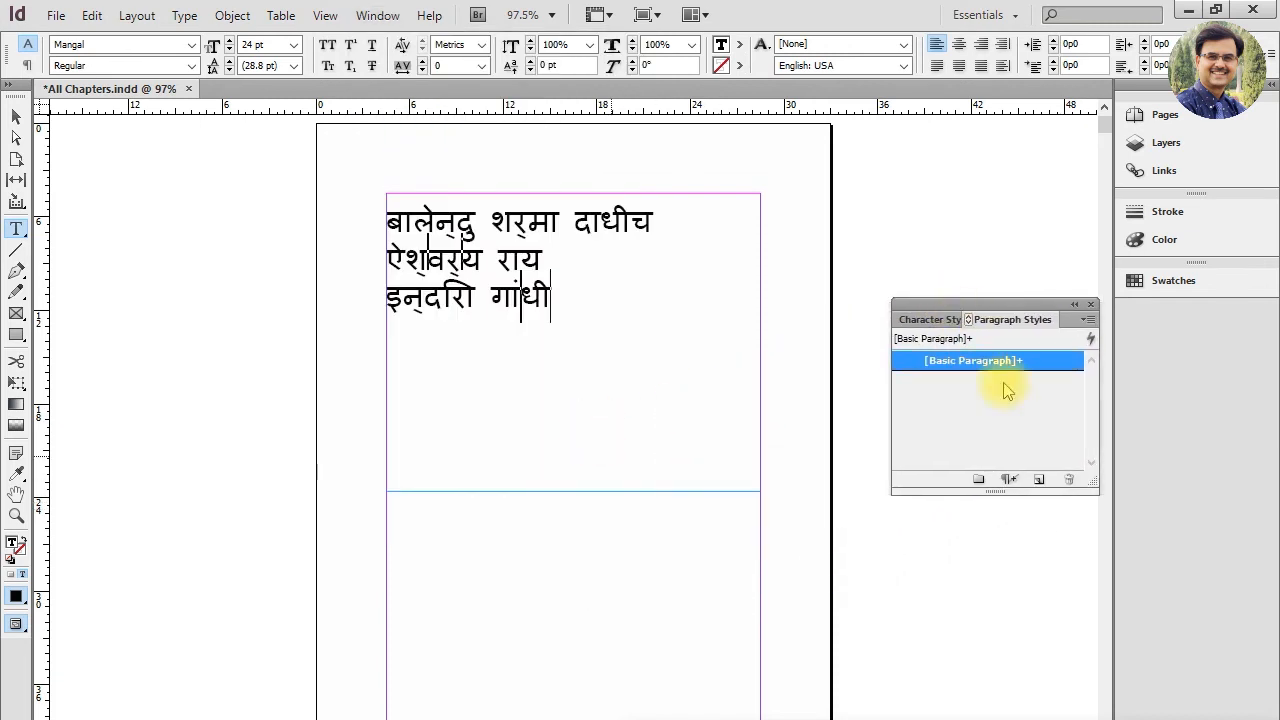
{"action": "left_click", "coordinate": [1040, 481]}
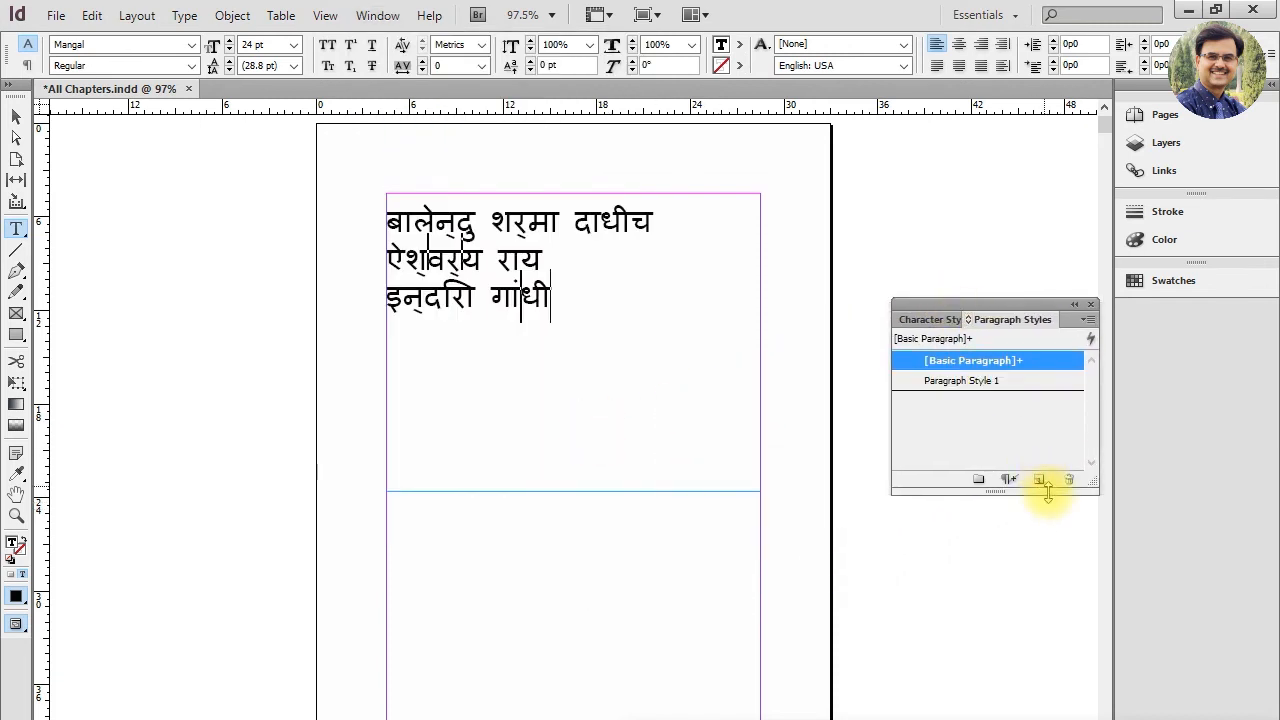
Step: Open the new paragraph style's options and name the style Hindi Unicode Font
{"action": "left_click", "coordinate": [960, 385]}
{"action": "double_click", "coordinate": [980, 385]}
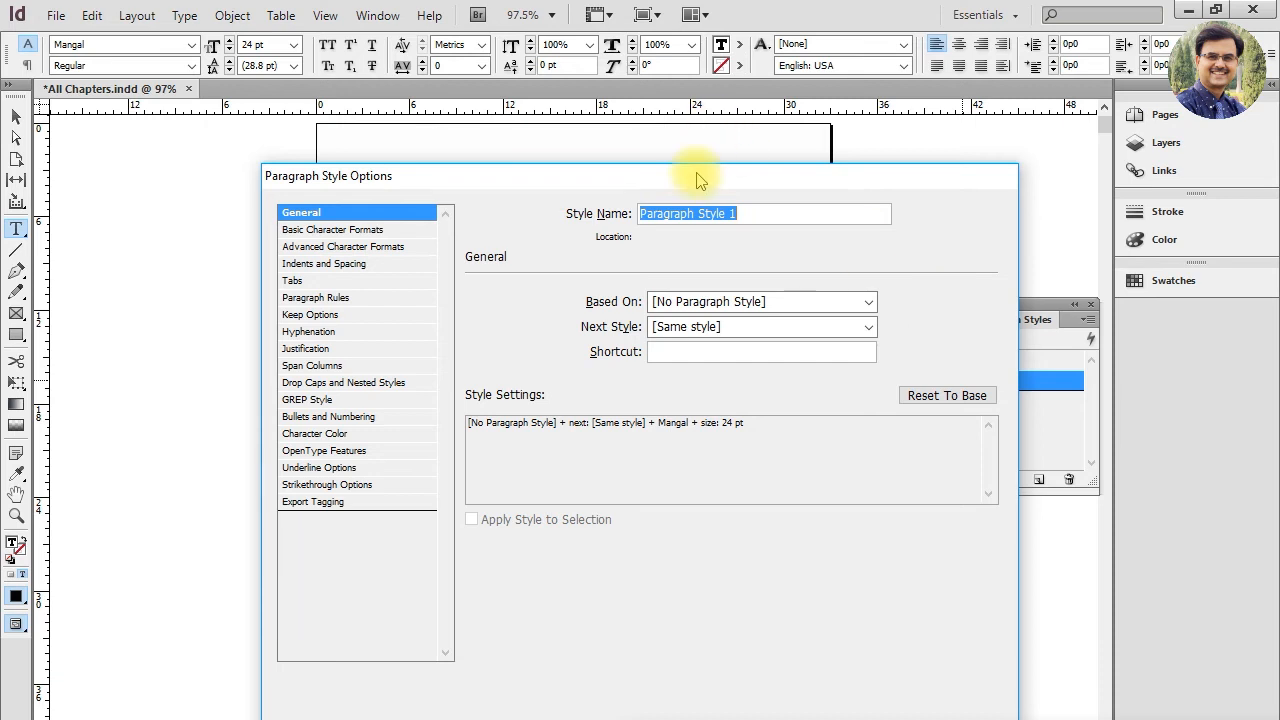
{"action": "left_click_drag", "start_coordinate": [698, 174], "coordinate": [950, 138]}
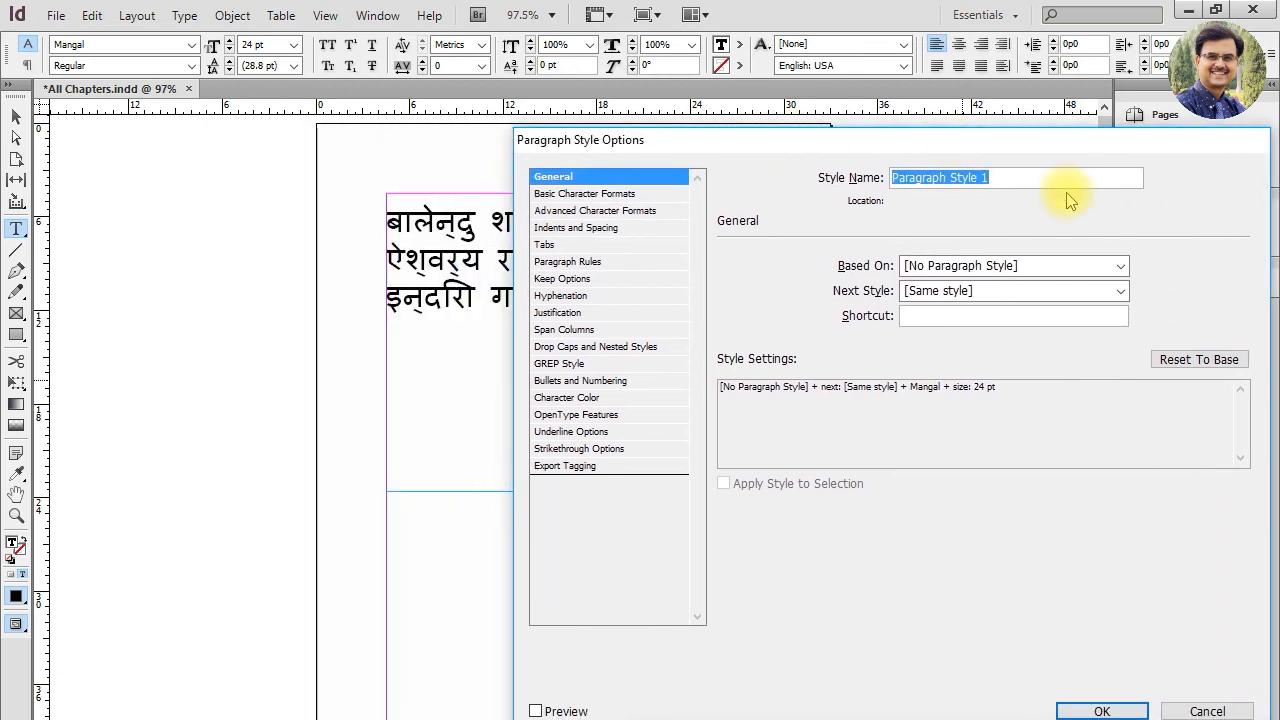
{"action": "left_click_drag", "start_coordinate": [1024, 180], "coordinate": [401, 199]}
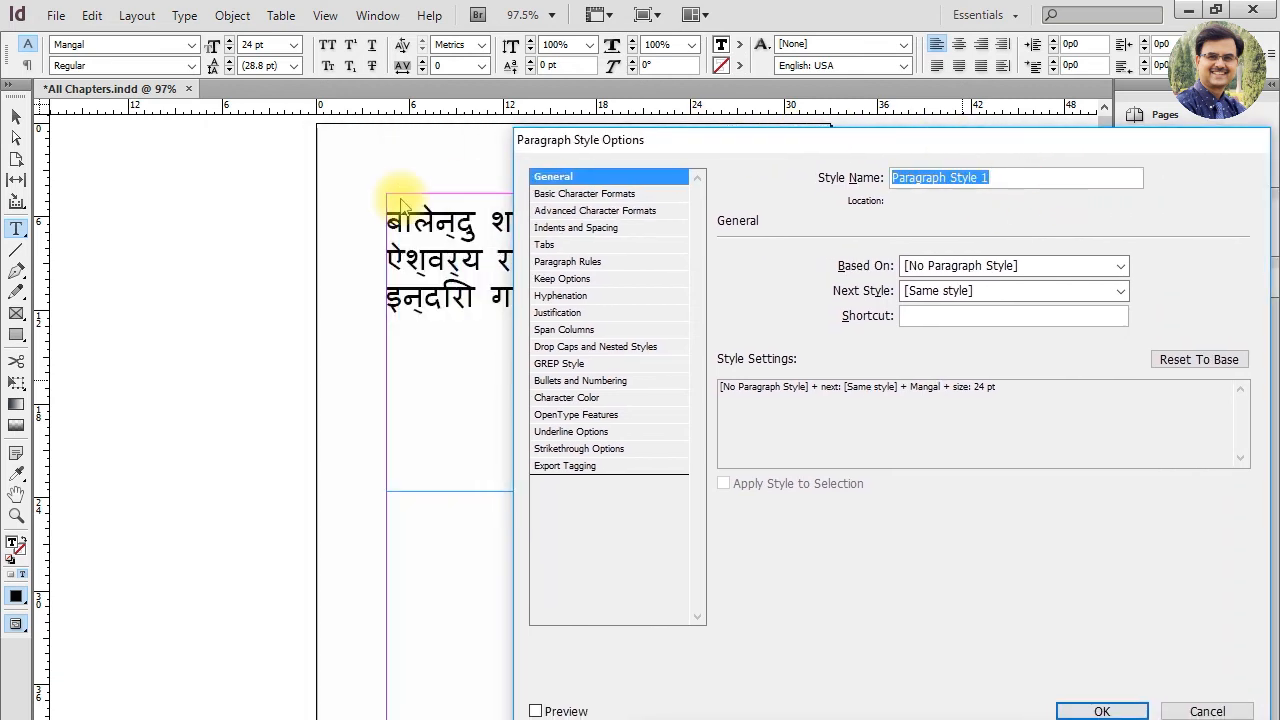
{"action": "type", "text": "लोसाे"}
{"action": "key", "text": "BackSpace"}
{"action": "key", "text": "BackSpace"}
{"action": "key", "text": "BackSpace"}
{"action": "key", "text": "BackSpace"}
{"action": "key", "text": "BackSpace"}
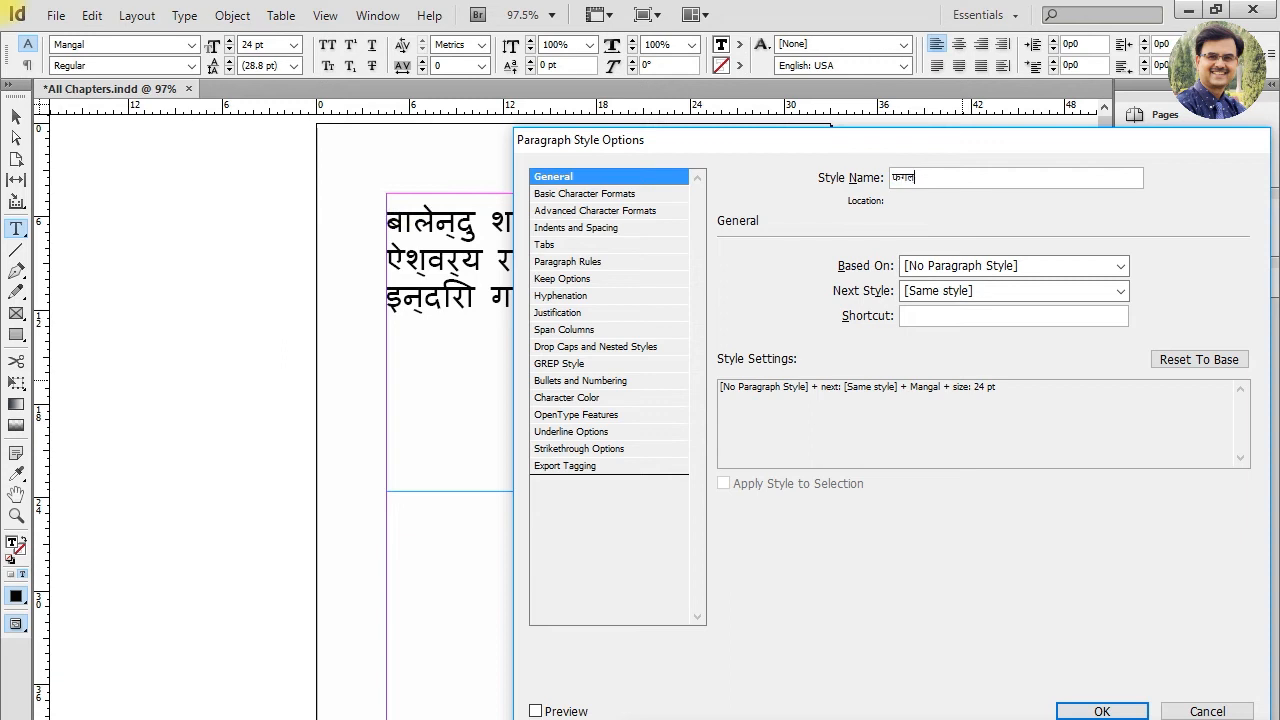
{"action": "type", "text": "Y"}
{"action": "key", "text": "BackSpace"}
{"action": "type", "text": "Hindi Unicode Font"}
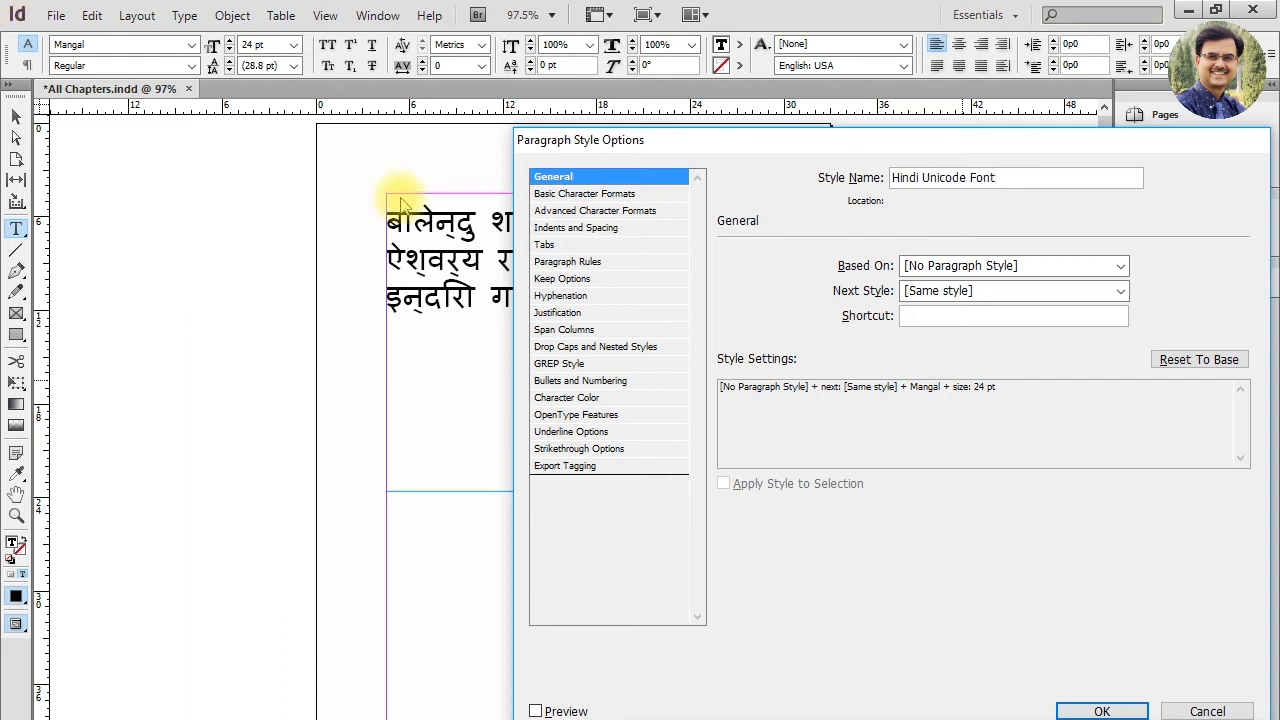
{"action": "left_click_drag", "start_coordinate": [848, 148], "coordinate": [840, 144]}
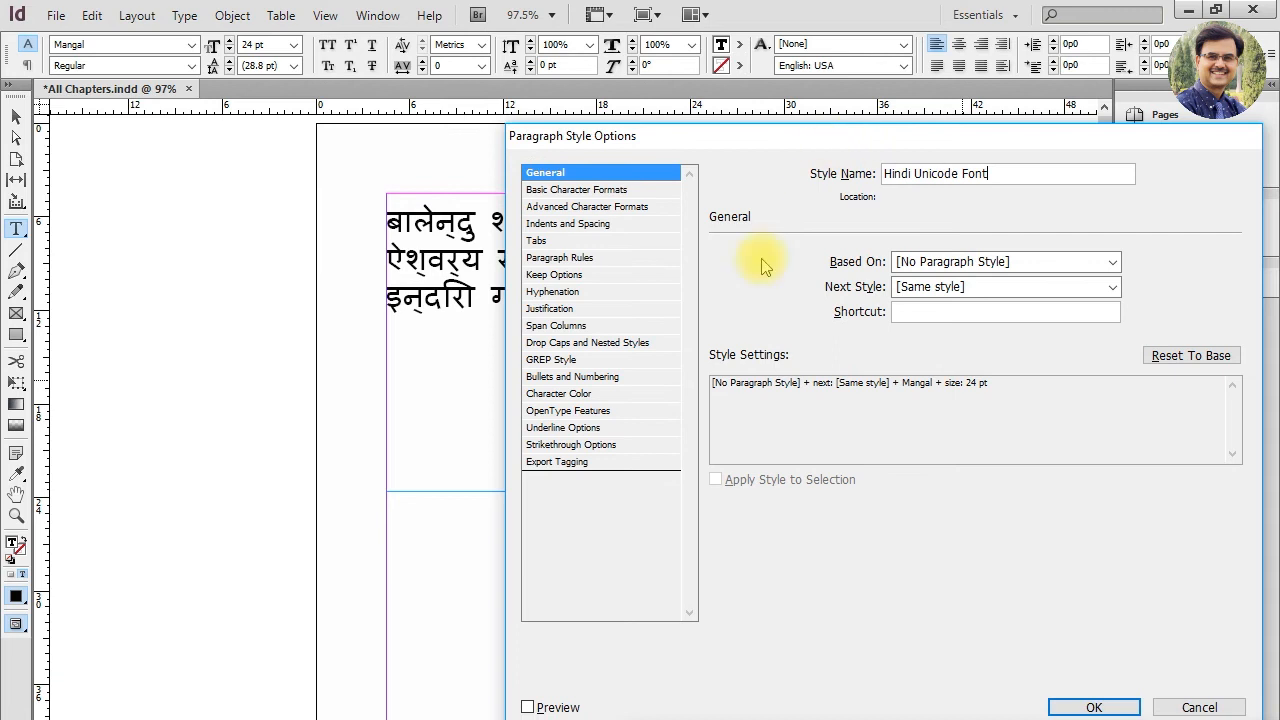
Step: Go through the style's option categories from Basic Character Formats to Justification, examining the settings of each
{"action": "left_click", "coordinate": [585, 189]}
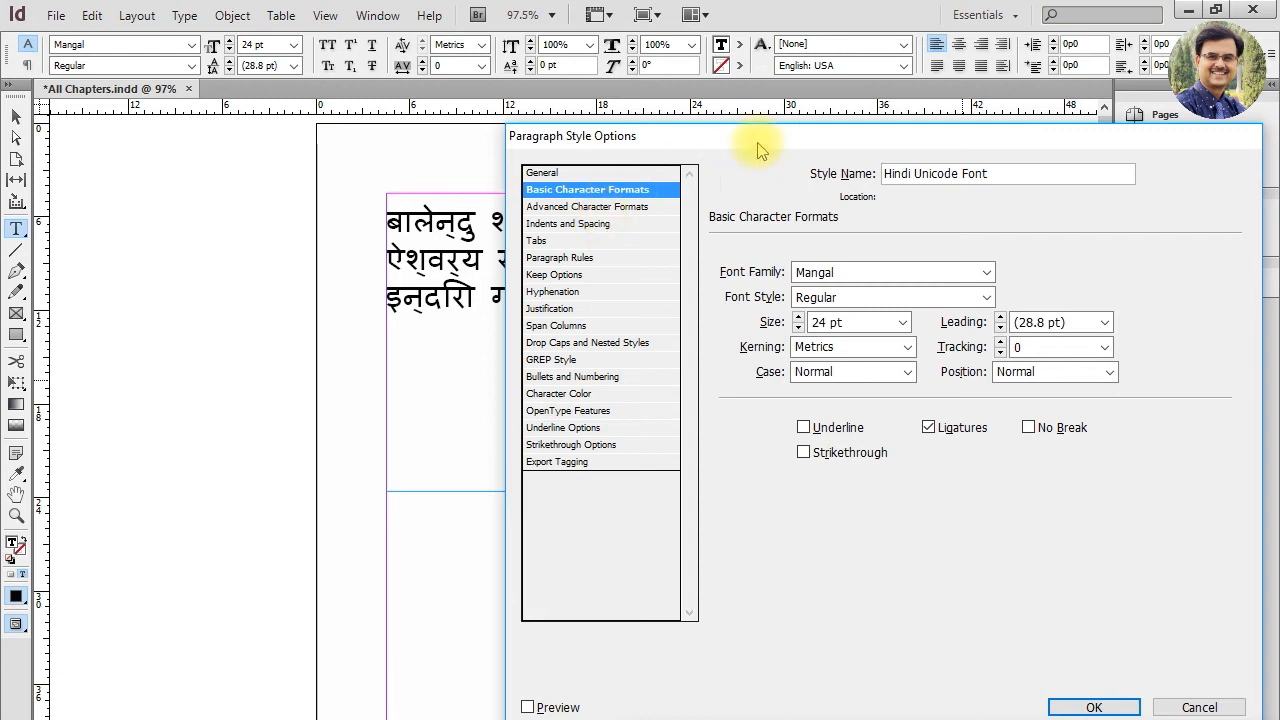
{"action": "left_click_drag", "start_coordinate": [757, 138], "coordinate": [749, 68]}
{"action": "left_click", "coordinate": [600, 136]}
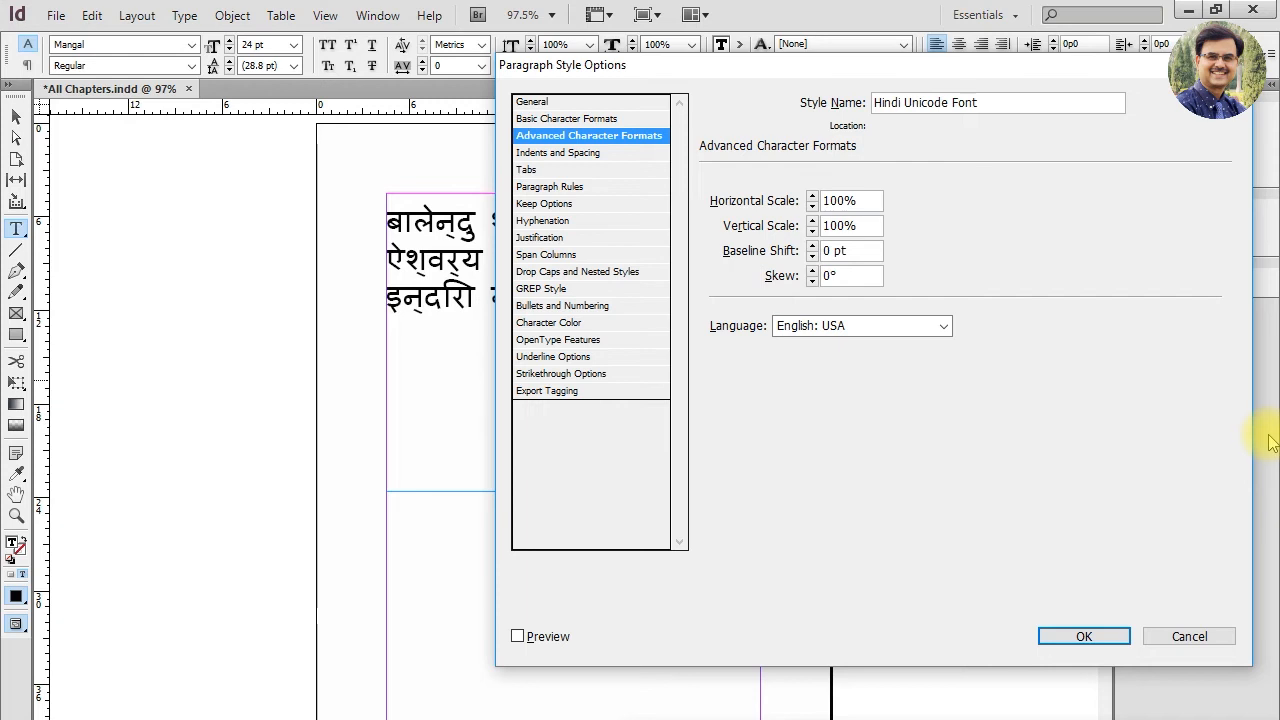
{"action": "left_click", "coordinate": [578, 153]}
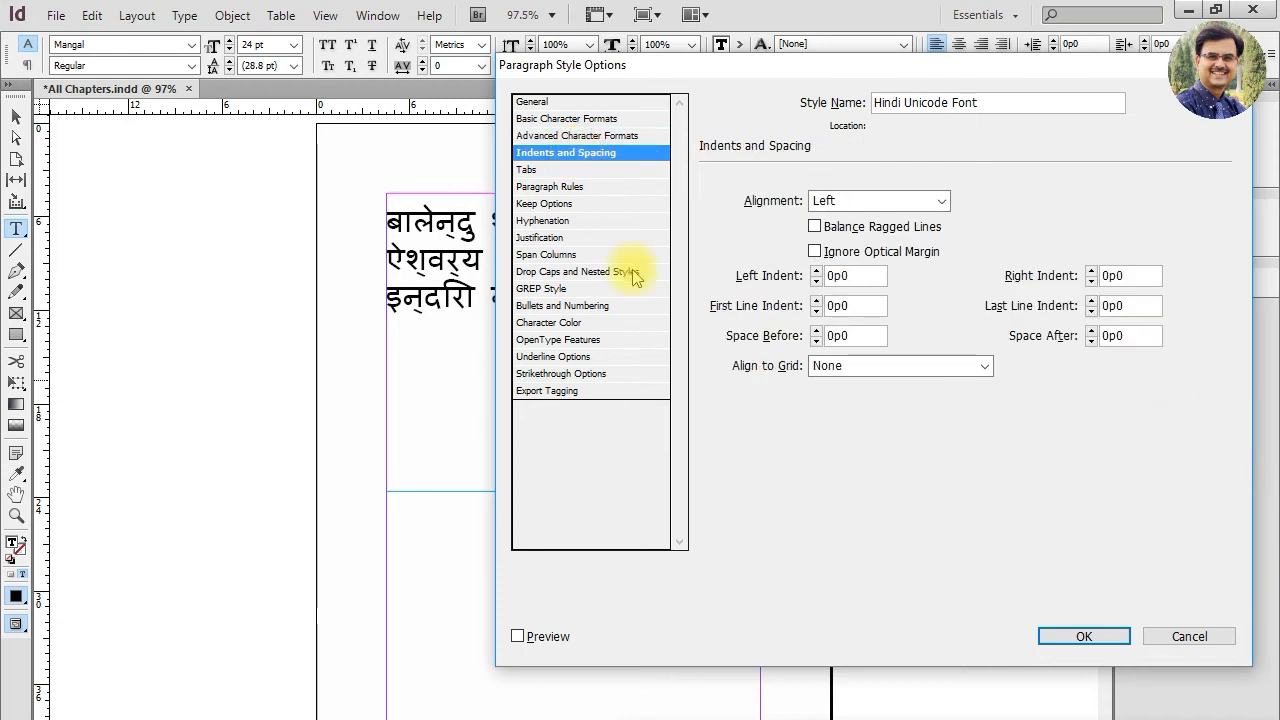
{"action": "left_click", "coordinate": [527, 170]}
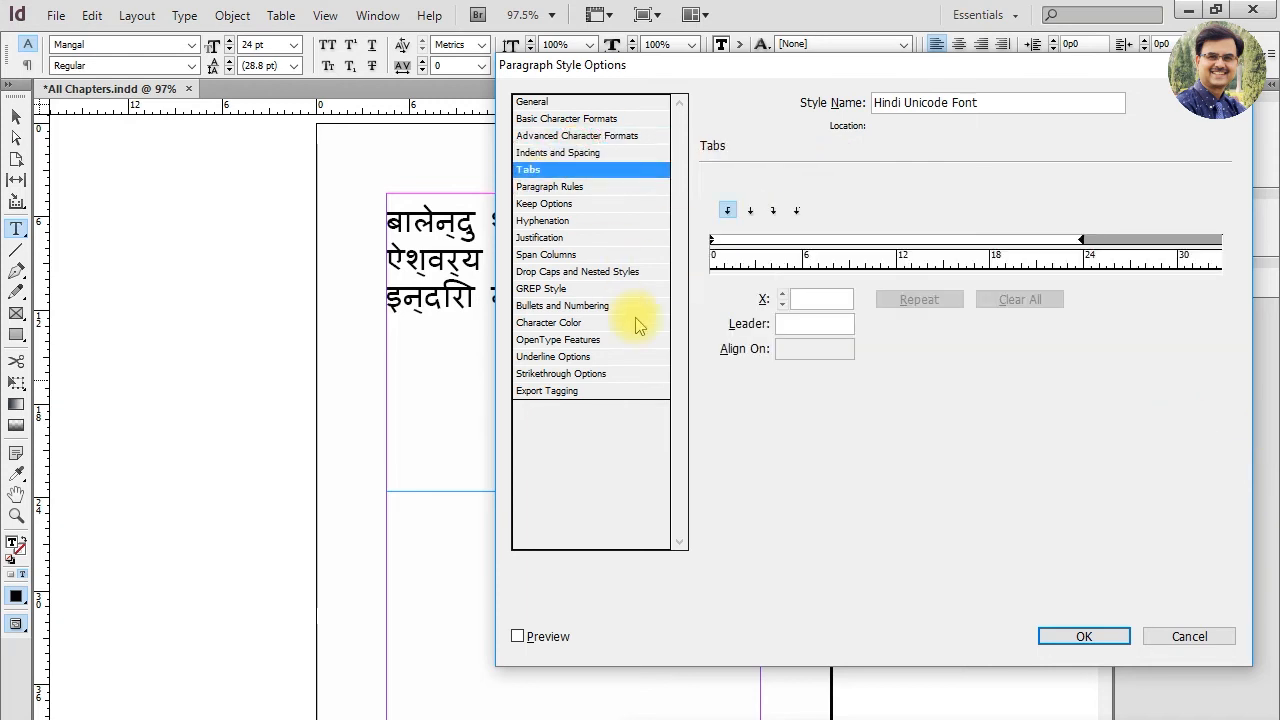
{"action": "left_click", "coordinate": [550, 187]}
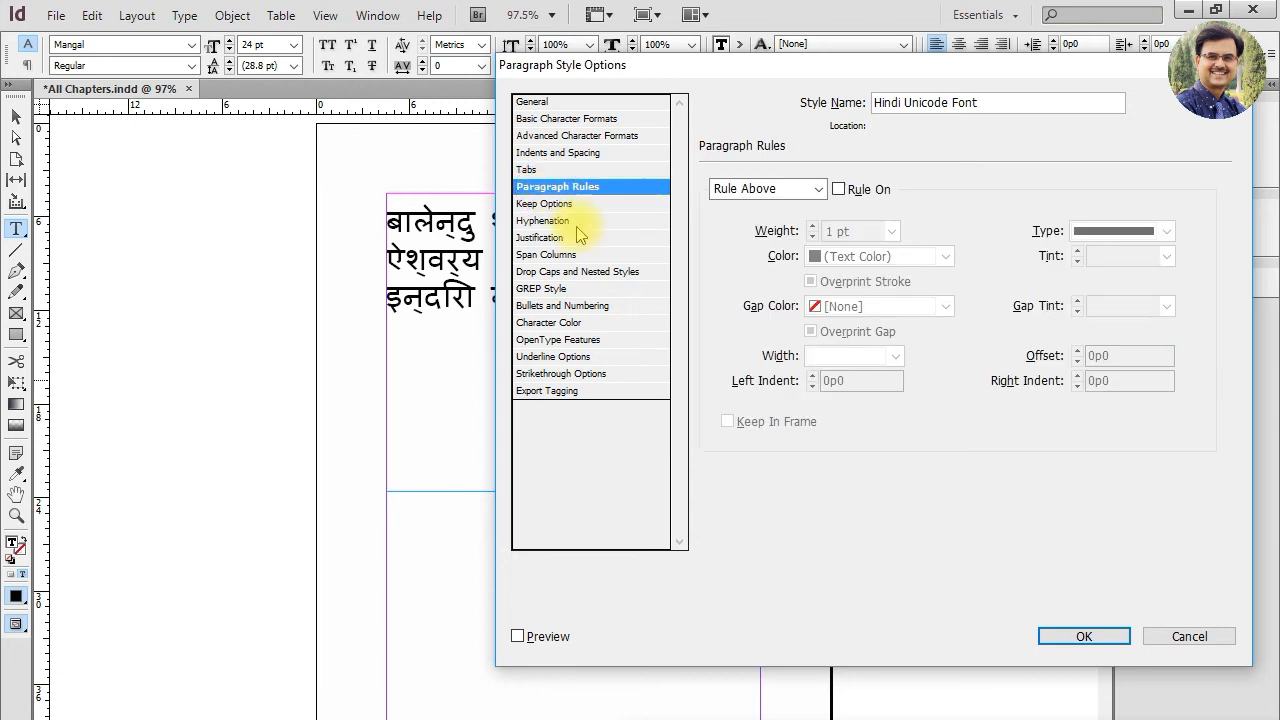
{"action": "left_click", "coordinate": [560, 204]}
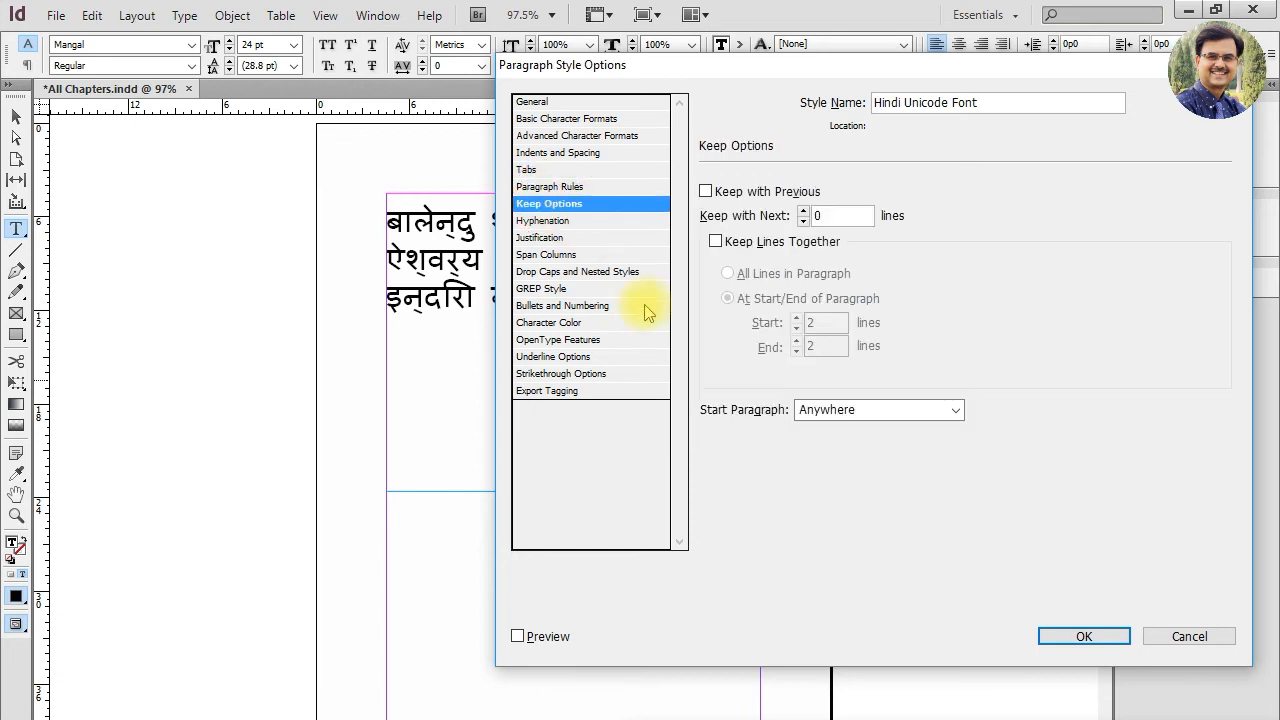
{"action": "left_click", "coordinate": [546, 221]}
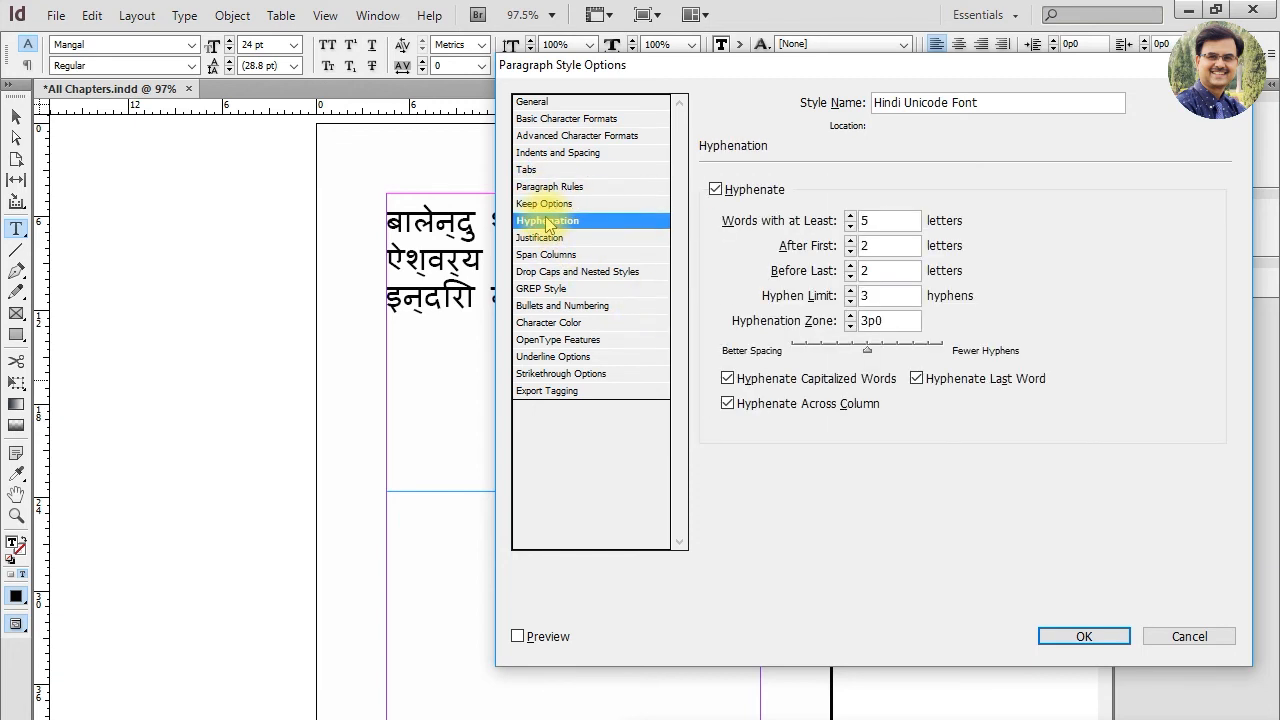
{"action": "left_click", "coordinate": [545, 238]}
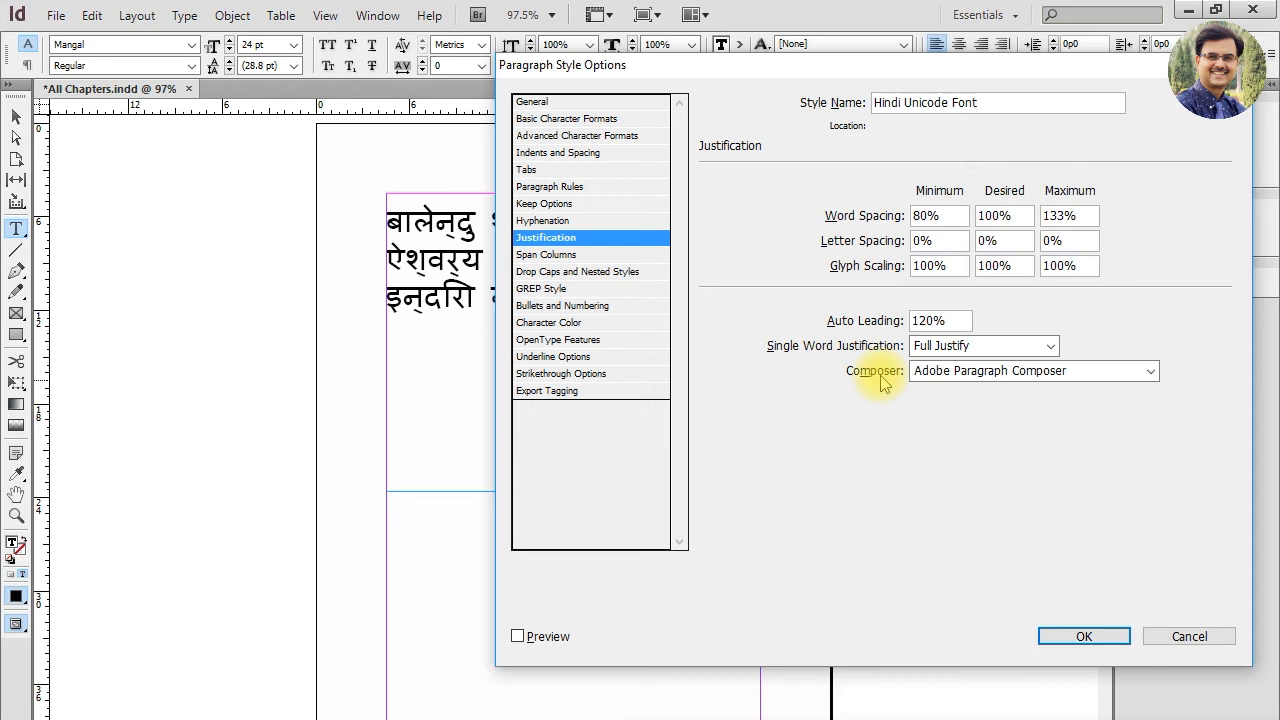
Step: Set the style's composer to Adobe World-Ready Paragraph Composer and accept the paragraph style options
{"action": "left_click", "coordinate": [1151, 373]}
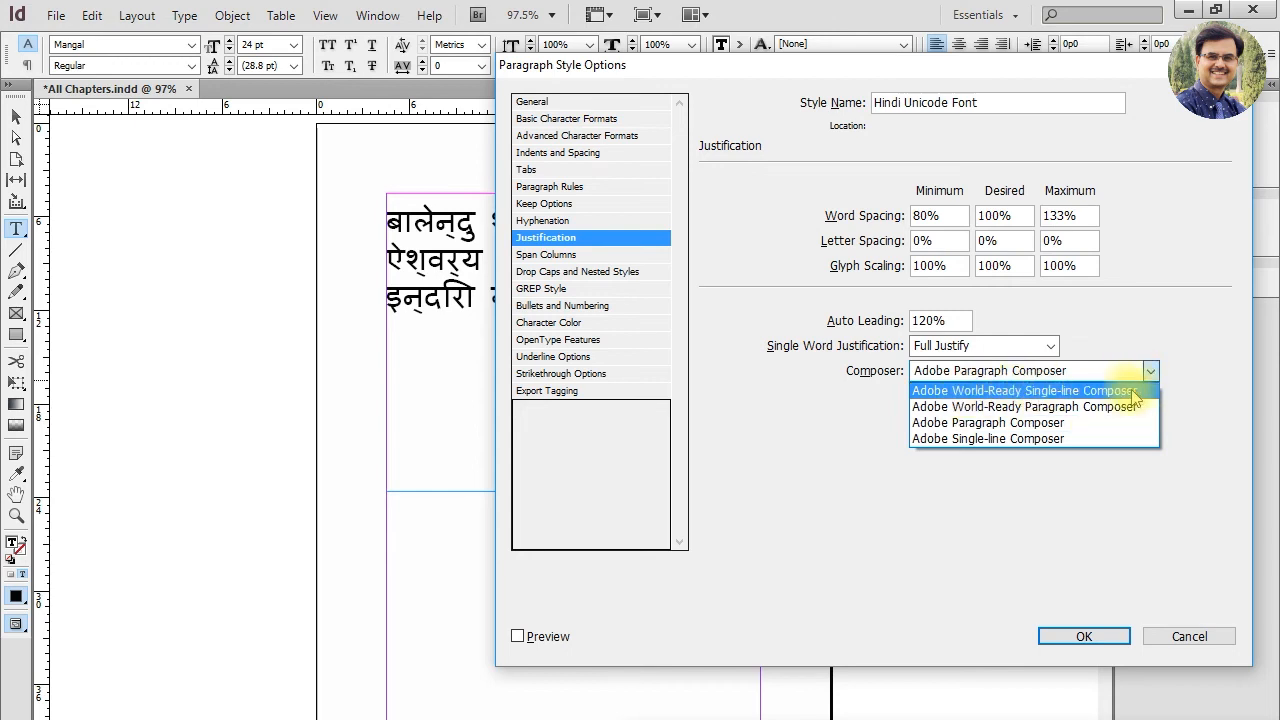
{"action": "left_click", "coordinate": [978, 408]}
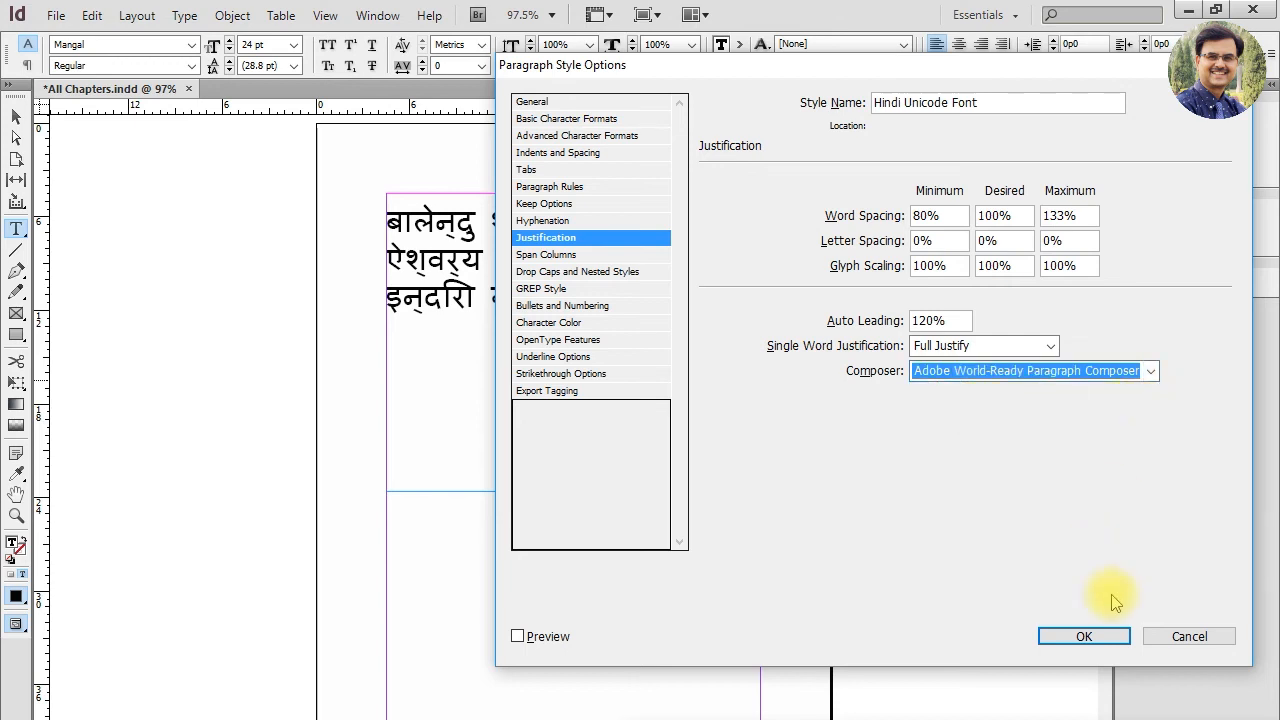
{"action": "left_click", "coordinate": [1083, 637]}
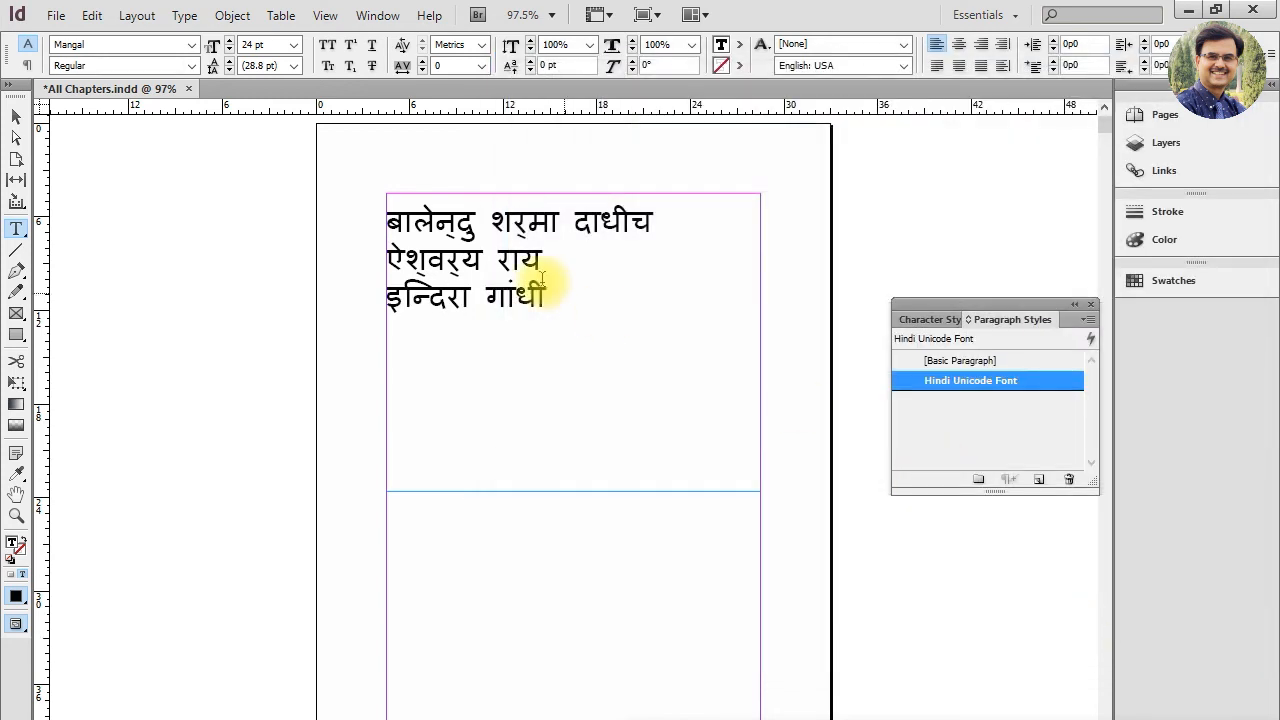
Step: Apply the Hindi Unicode Font paragraph style to all three lines of Hindi text
{"action": "left_click_drag", "start_coordinate": [571, 294], "coordinate": [589, 427]}
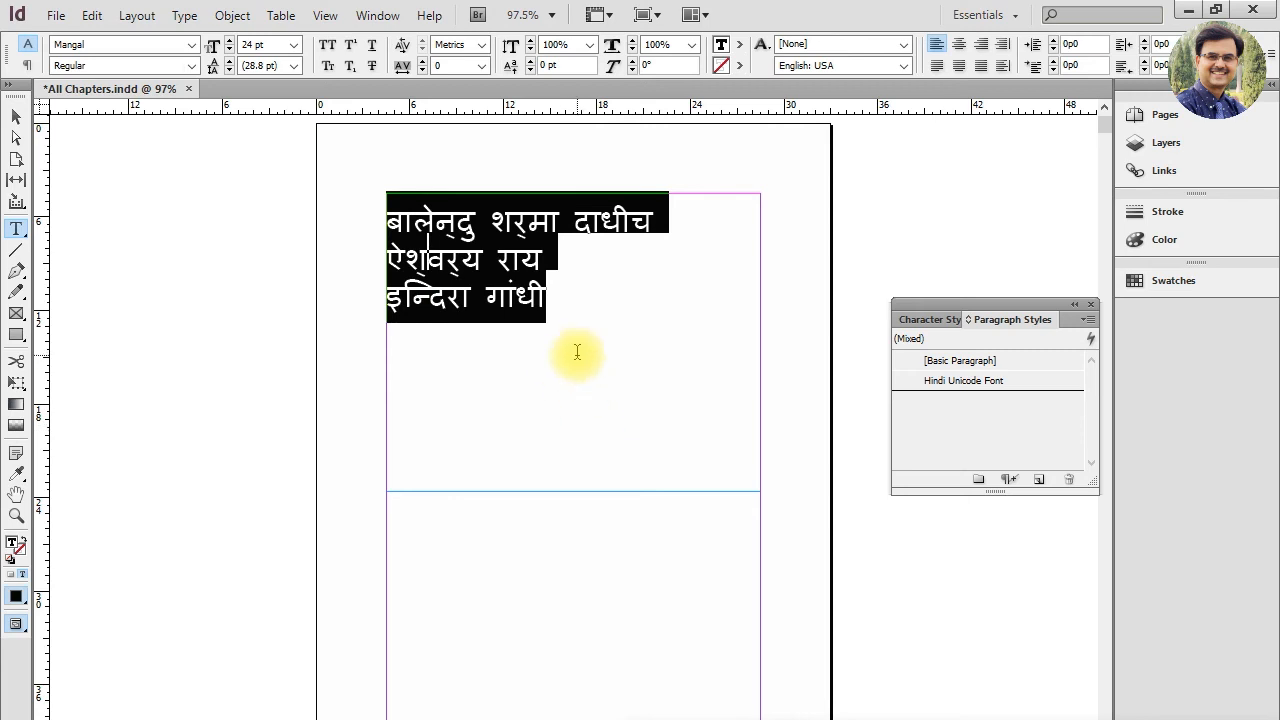
{"action": "left_click", "coordinate": [966, 382]}
Step: Add below the names "अब आप आसानी से यहाँ पर मंगल फॉन्ट का प्रयोग करते हुए टाइप कर पा रहे हैं। असल में यह तो हमेशा से था।"
{"action": "left_click", "coordinate": [727, 380]}
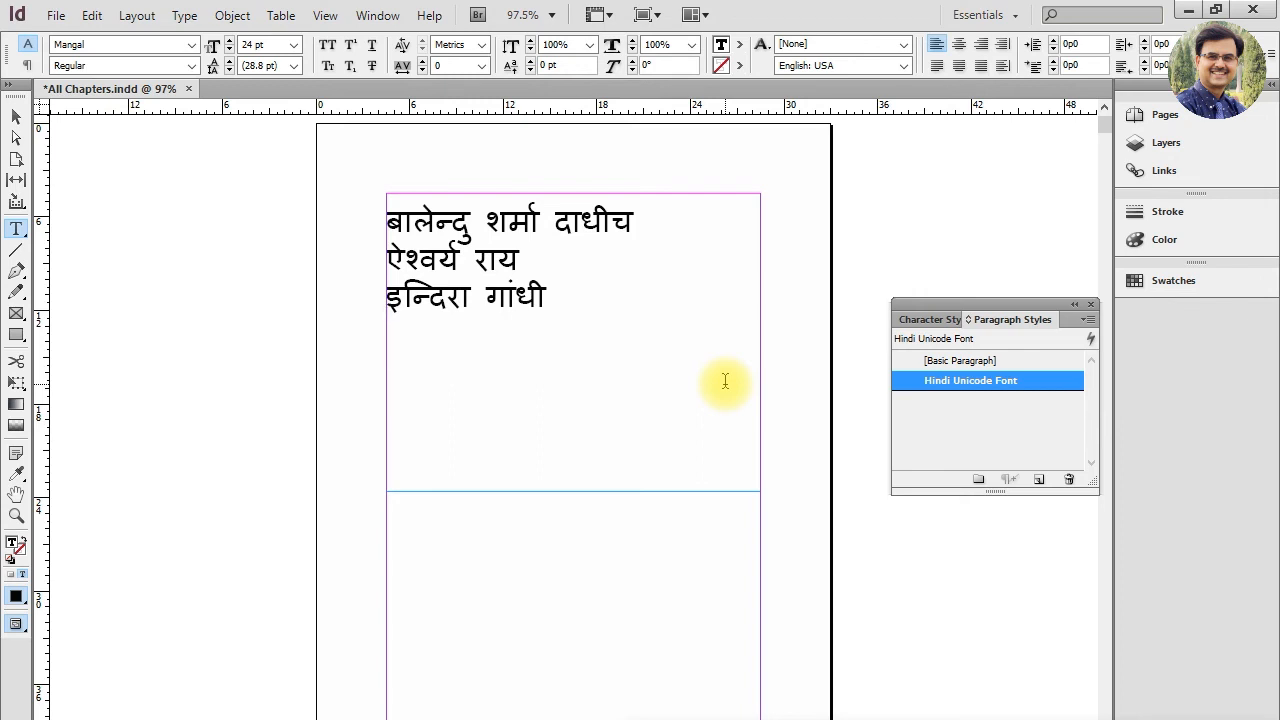
{"action": "type", "text": "अब आप आ"}
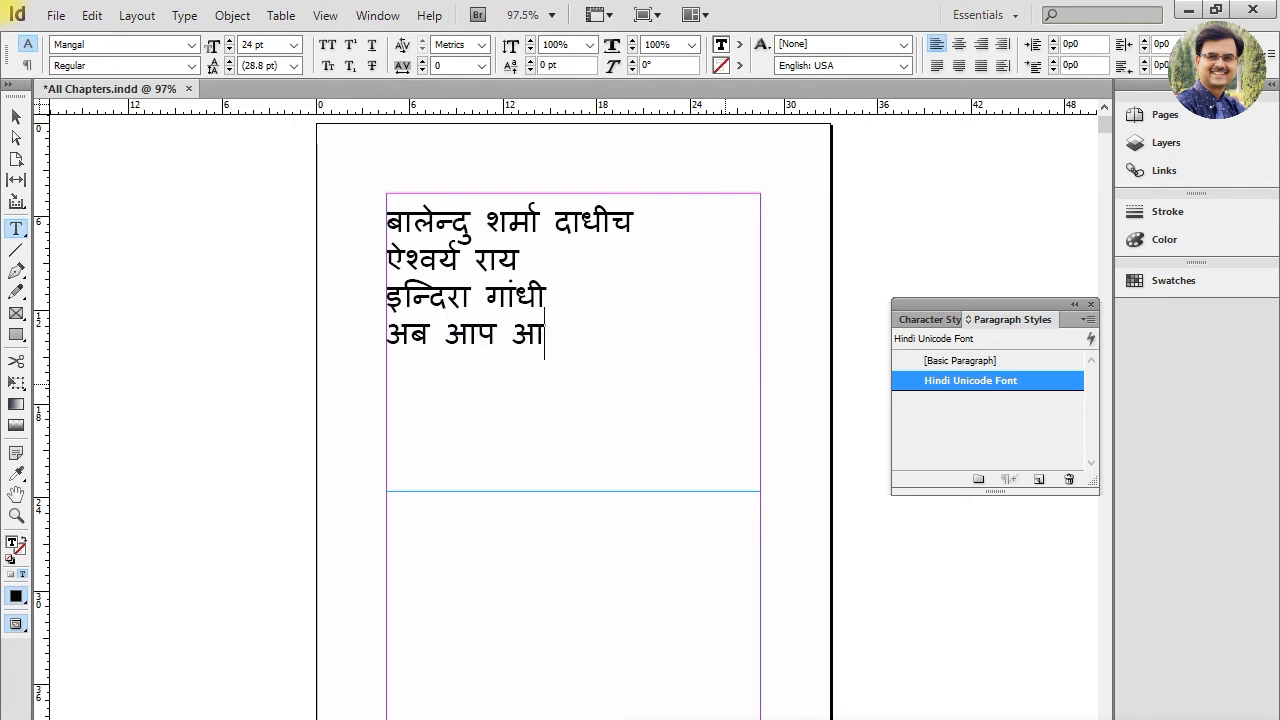
{"action": "type", "text": "सानी से यहाँ पर मंगल "}
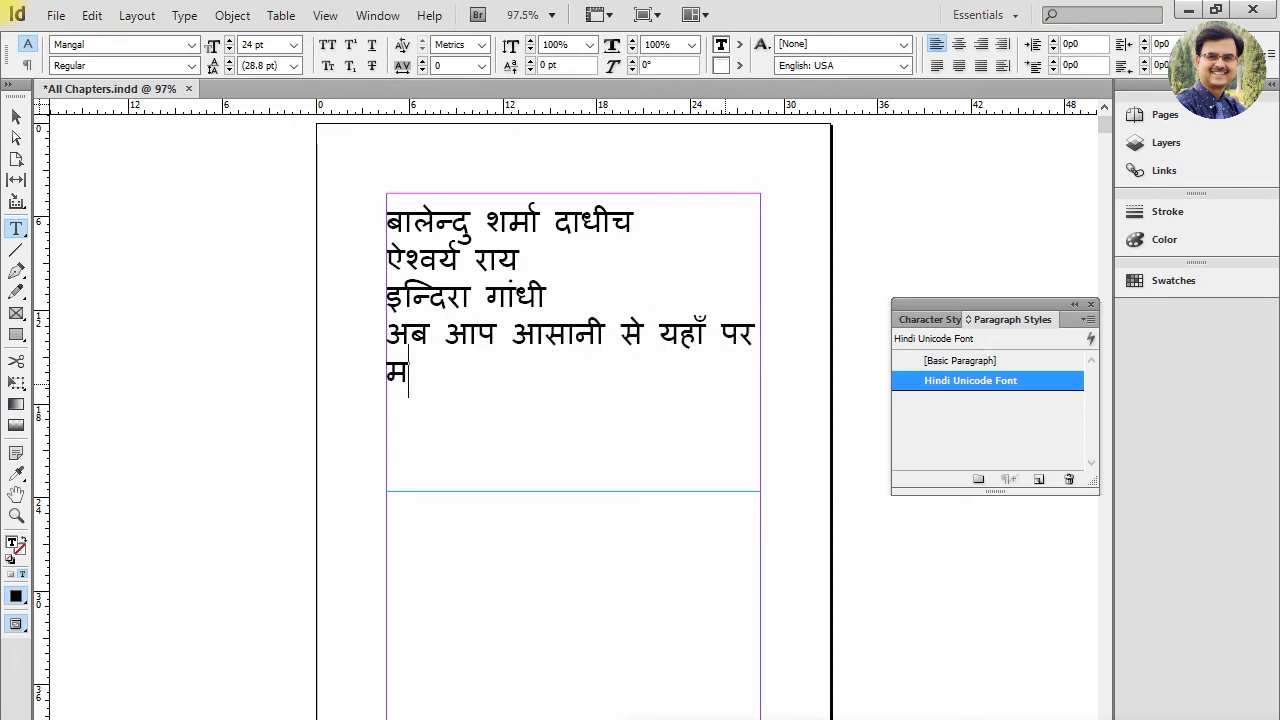
{"action": "type", "text": "फॉन्ट का "}
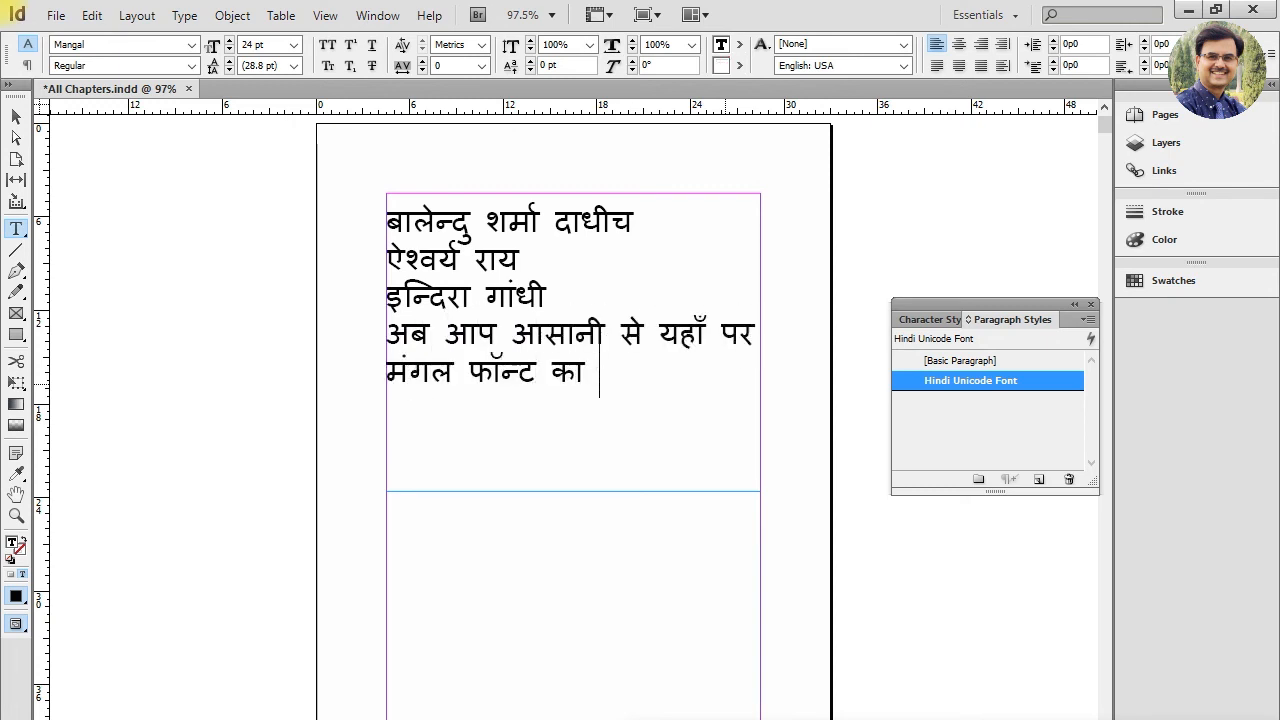
{"action": "type", "text": "प्रयोग करते"}
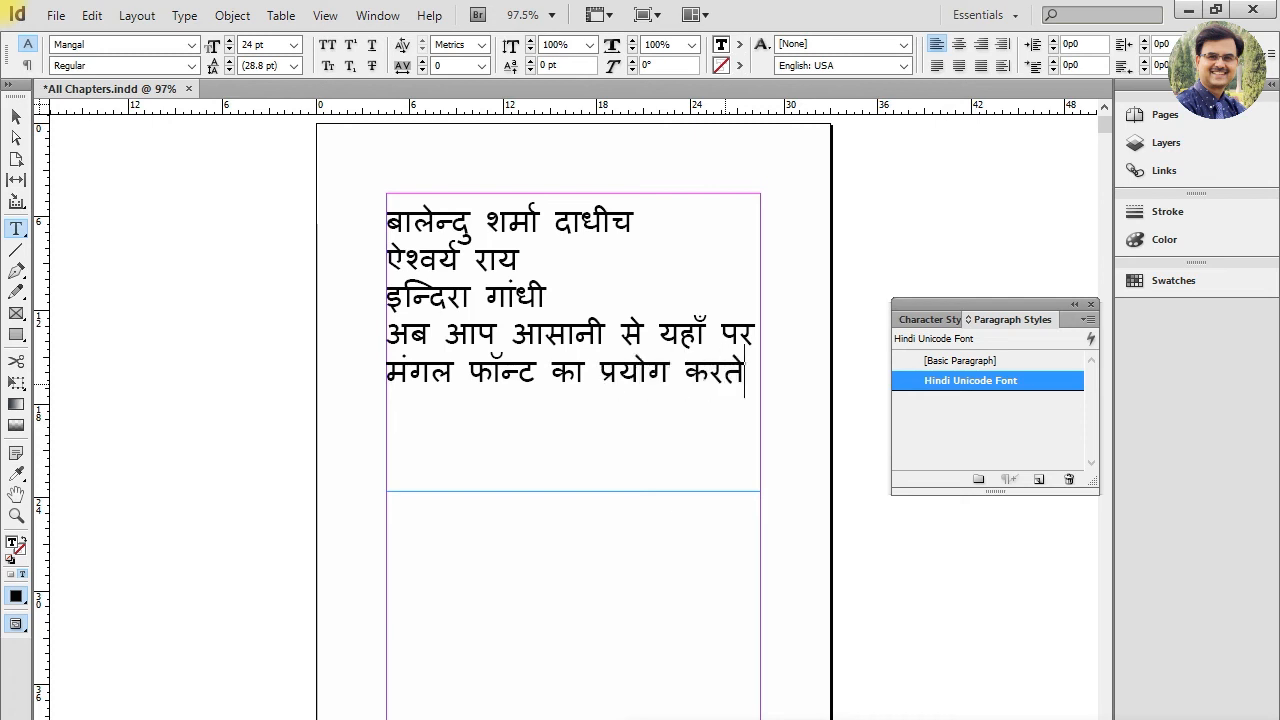
{"action": "type", "text": " हुए टाइप कर पा"}
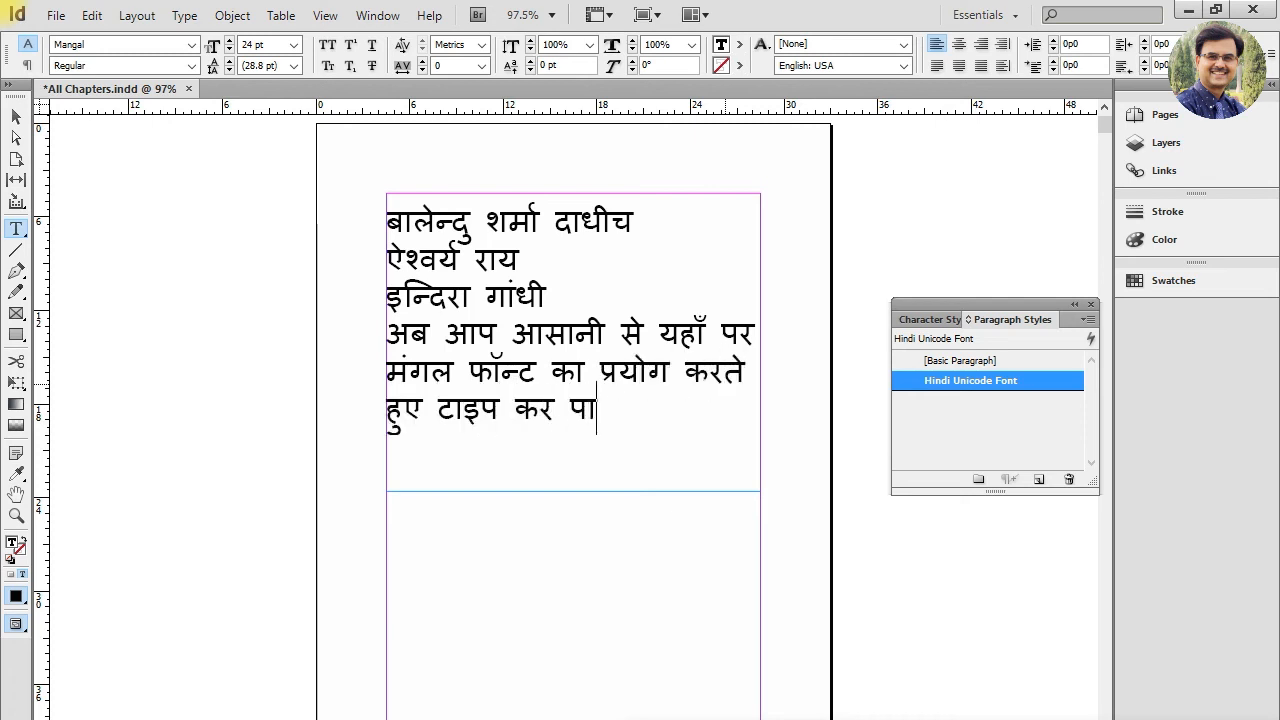
{"action": "type", "text": " रहे हैं। असल में "}
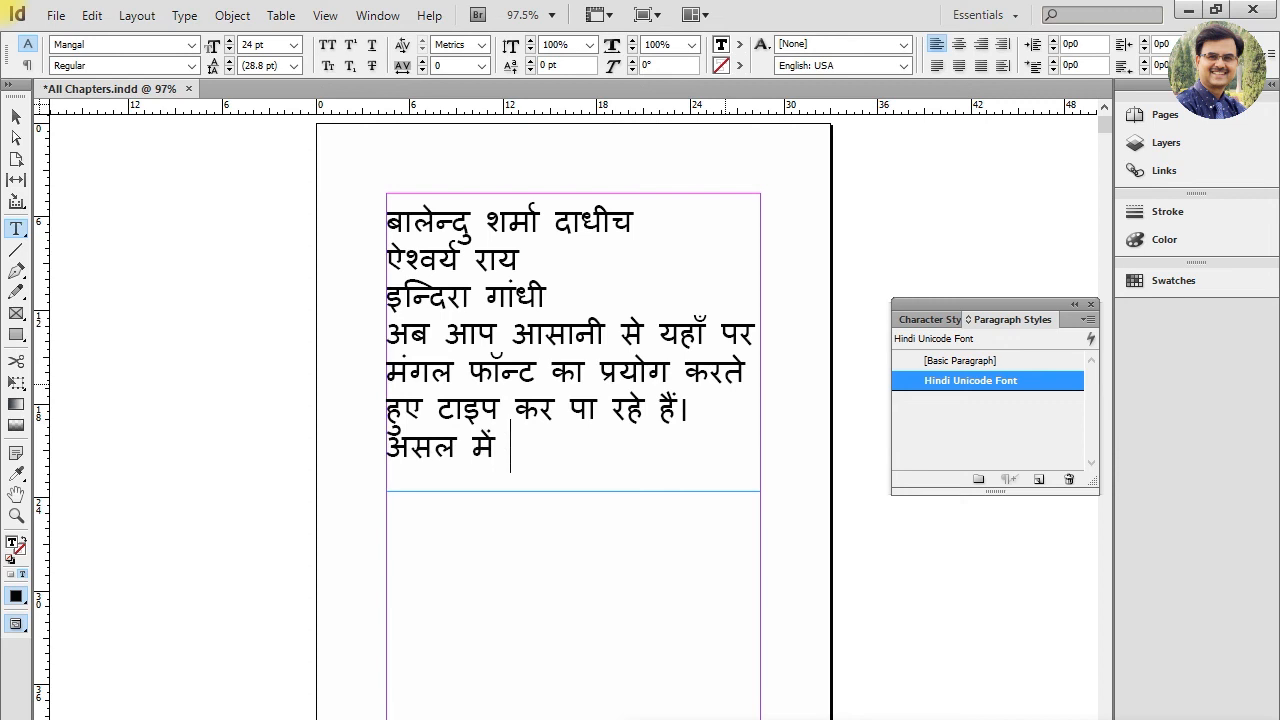
{"action": "type", "text": "यह तो हमेशा से"}
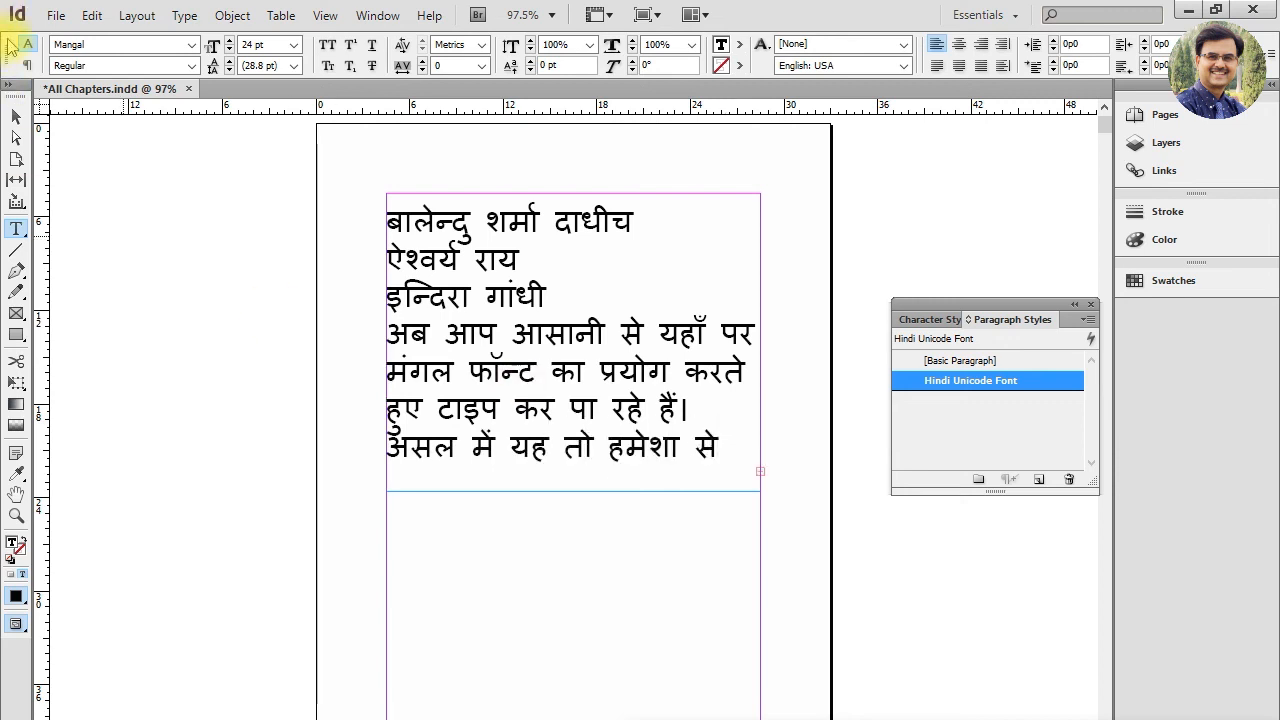
Step: Extend the text frame downward by about 9 picas and continue its text with "हमें ही जानकारी नहीं थी।"
{"action": "left_click", "coordinate": [12, 118]}
{"action": "left_click_drag", "start_coordinate": [573, 490], "coordinate": [615, 638]}
{"action": "double_click", "coordinate": [505, 492]}
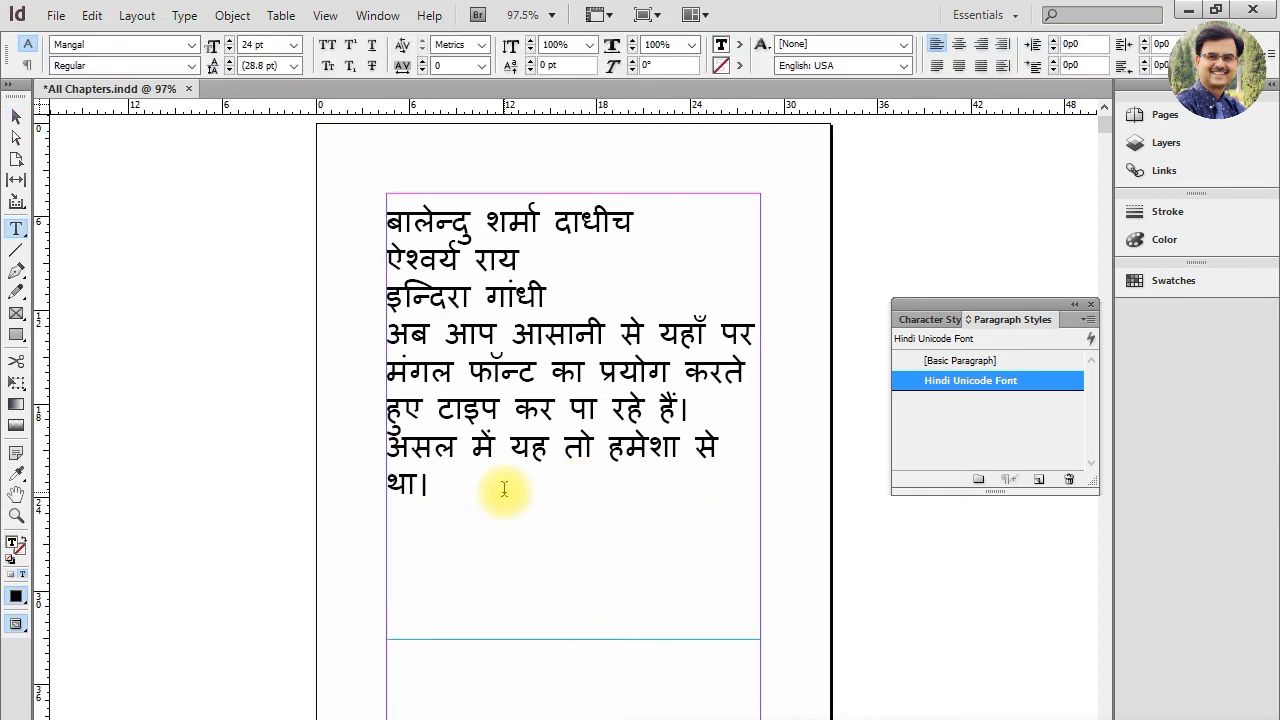
{"action": "type", "text": "हमें ही जानकारी नहीं "}
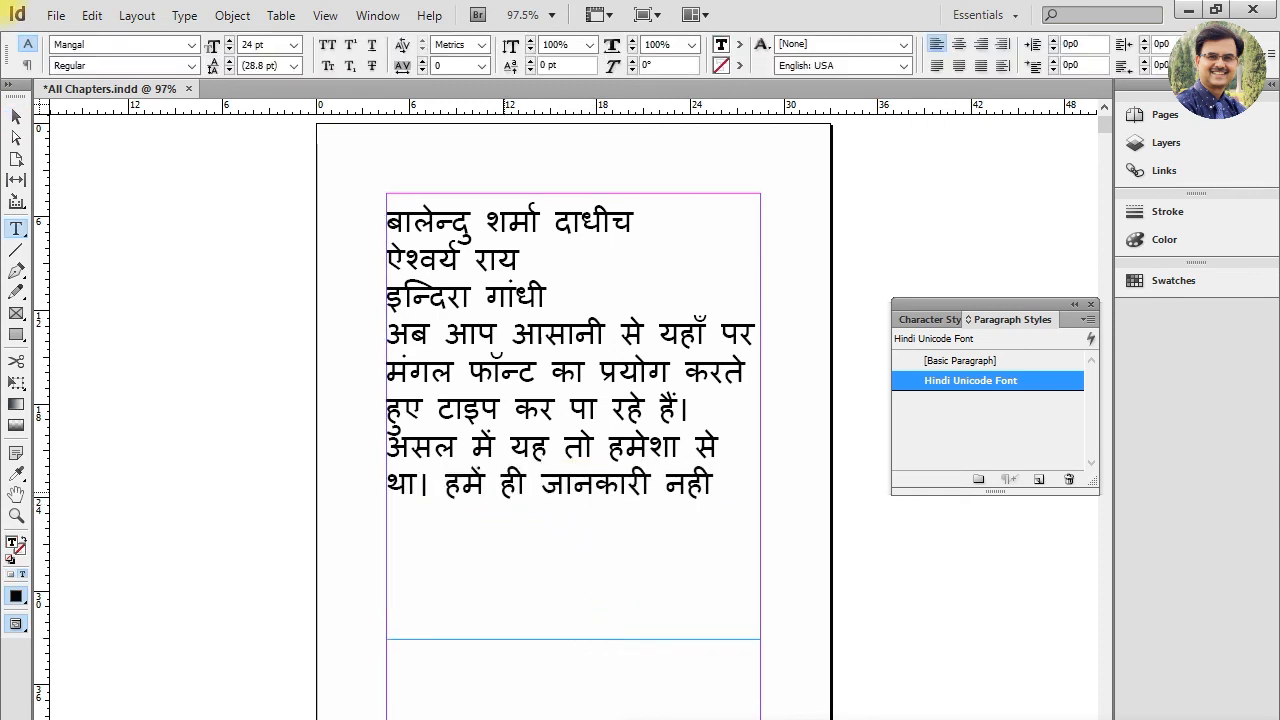
{"action": "type", "text": "थी।"}
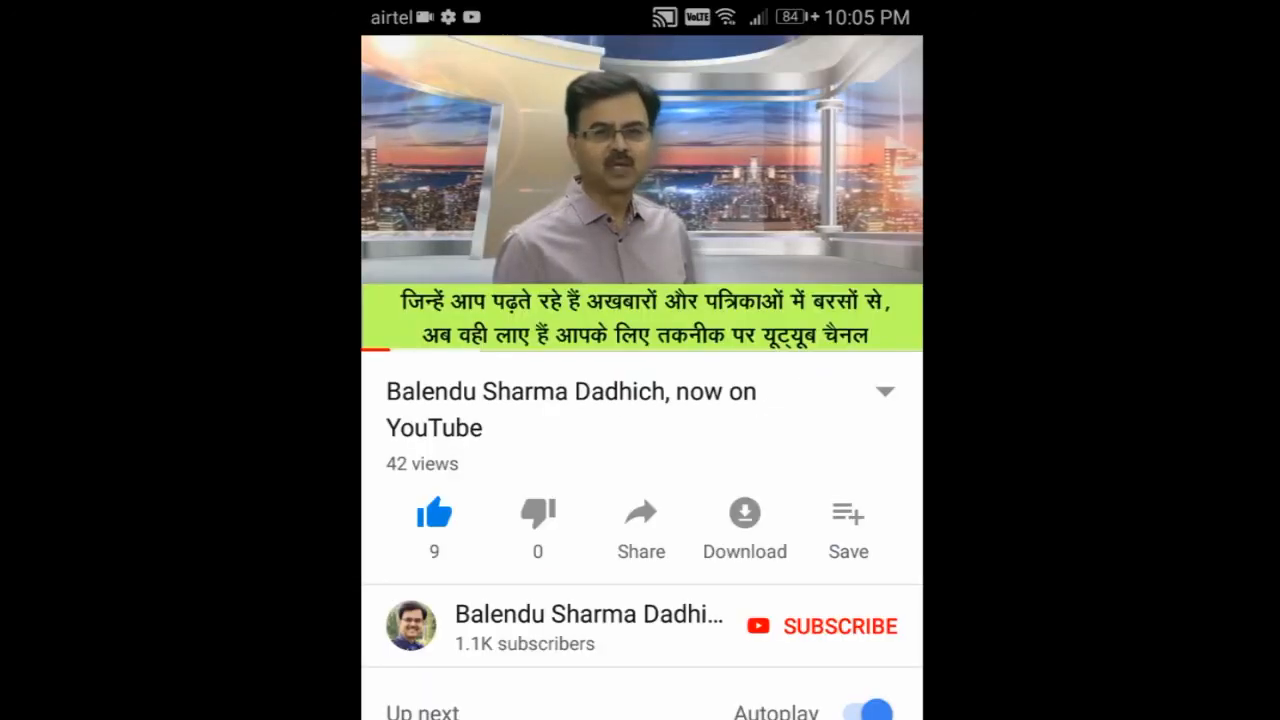
{"action": "left_click", "coordinate": [800, 470]}
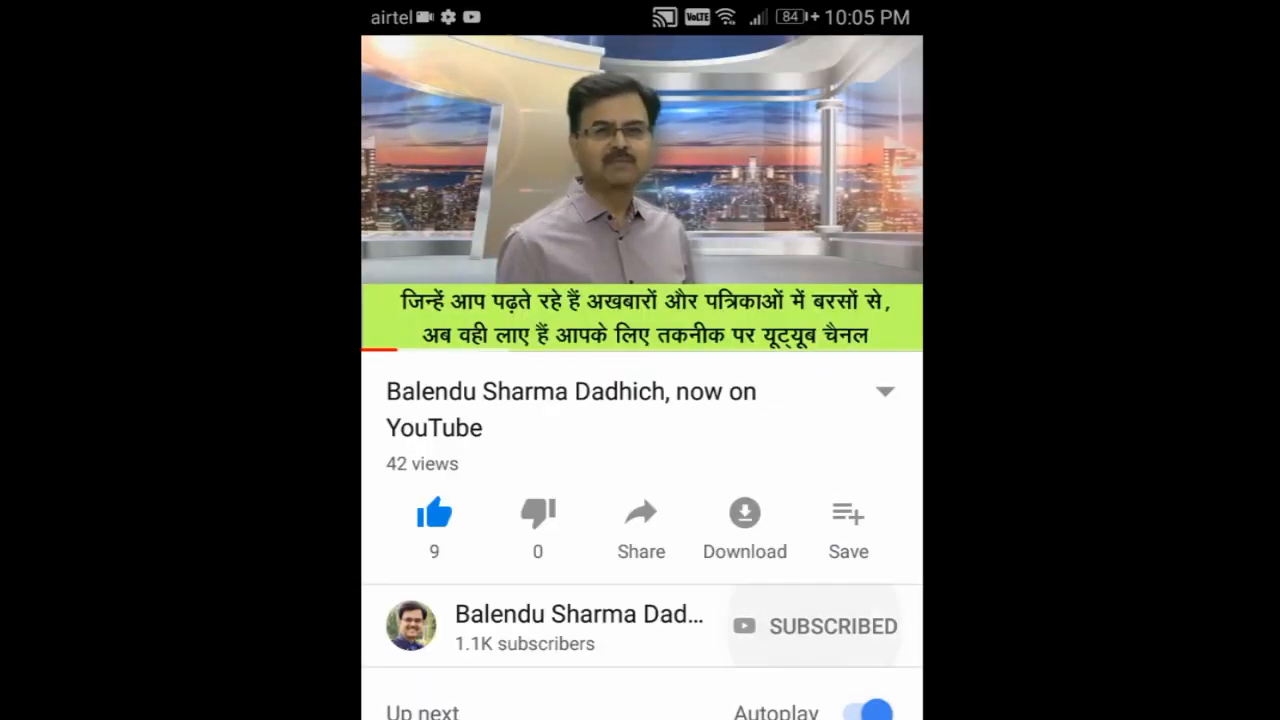